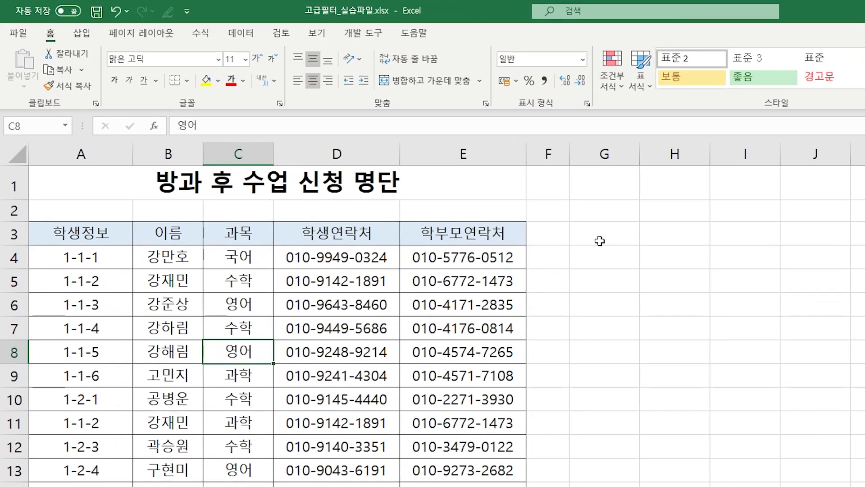
Step: Enter the header 조건 in cell G3 beside the student table
left_click(400, 160)
type("조건")
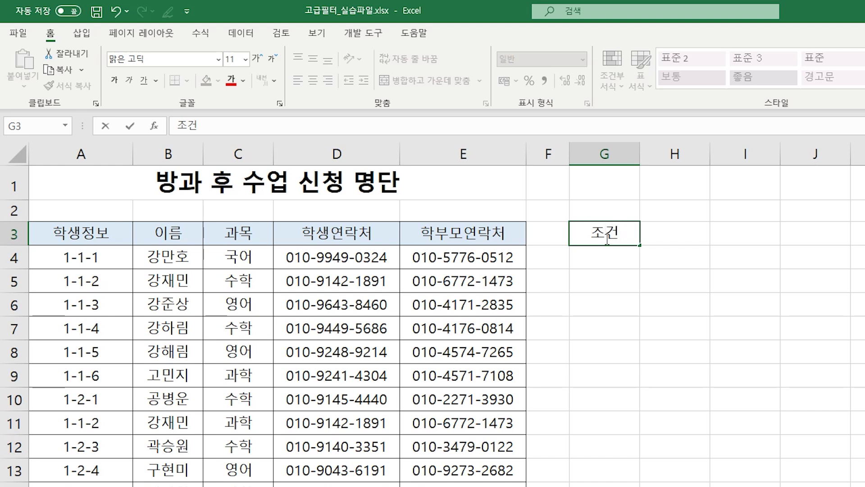
key("Return")
Step: Enter the formula =COUNTIF($A$4:$A$90,A4)>=2 in cell G4 below the 조건 header
type("=co")
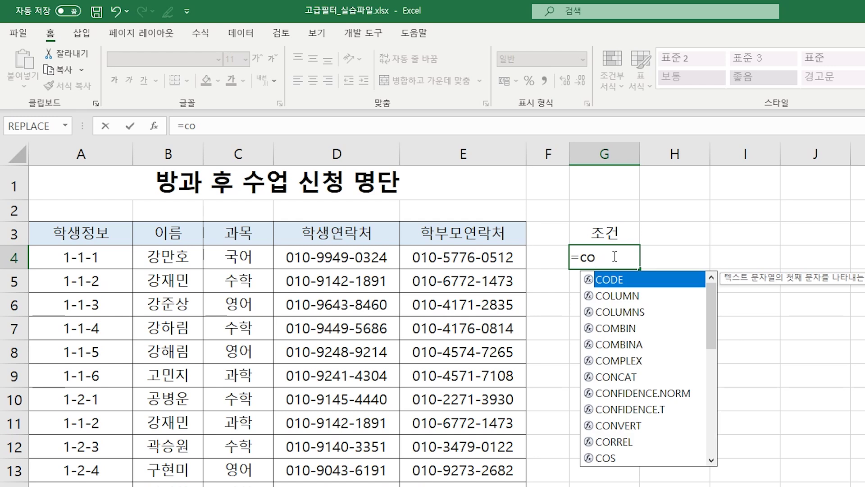
type("u")
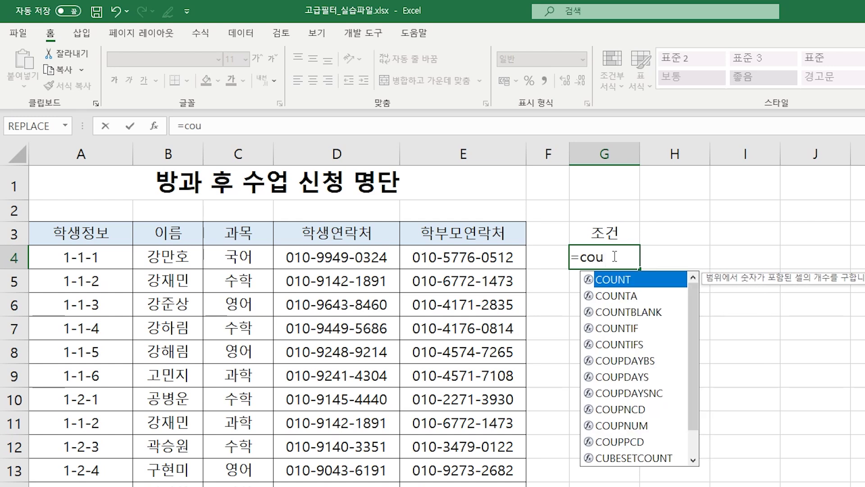
double_click(620, 322)
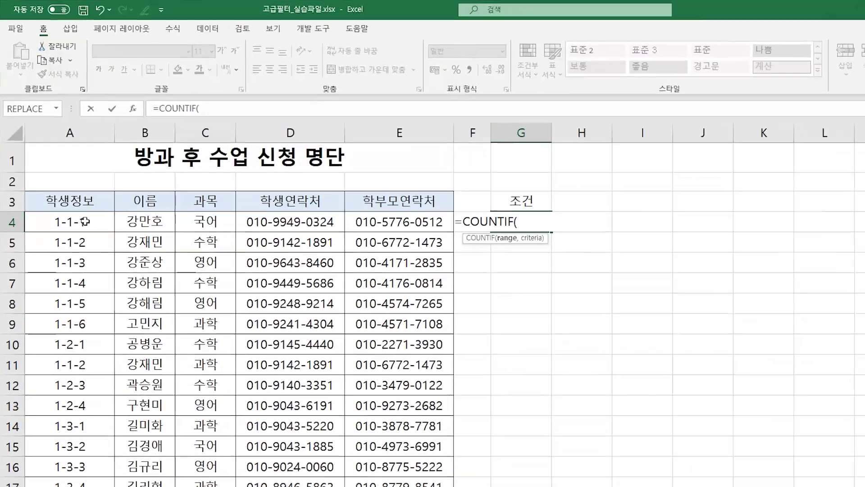
left_click(84, 221)
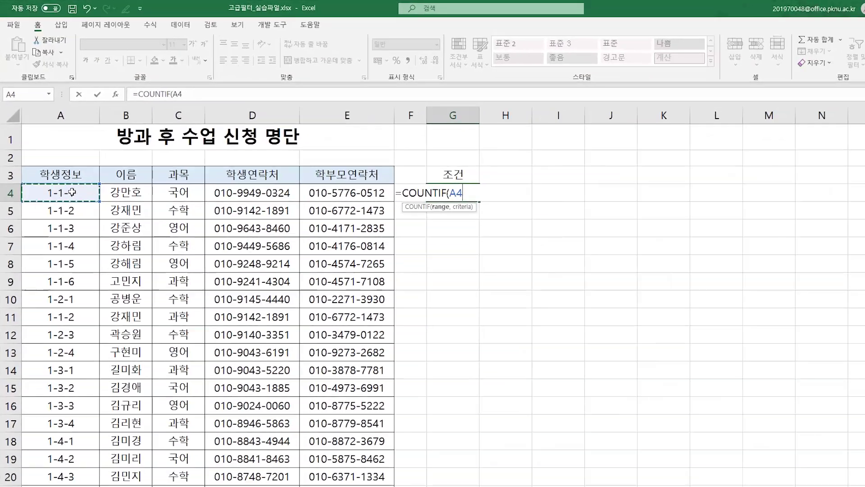
key("ctrl+shift+Down")
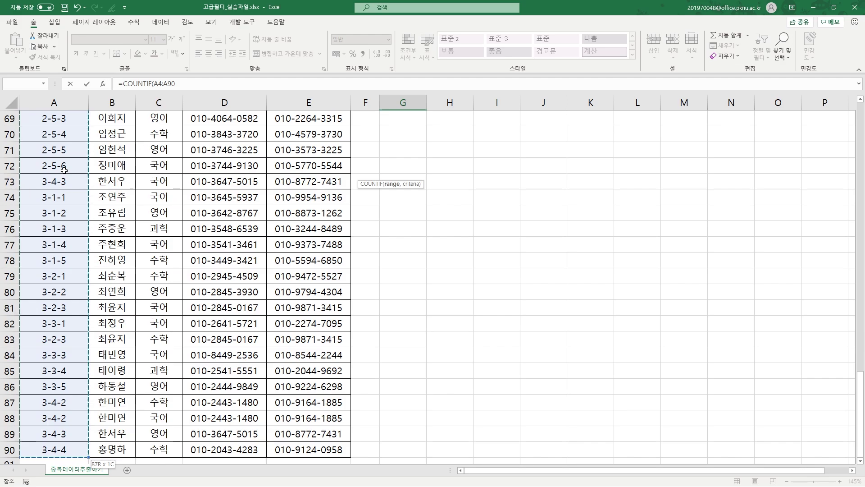
key("F4")
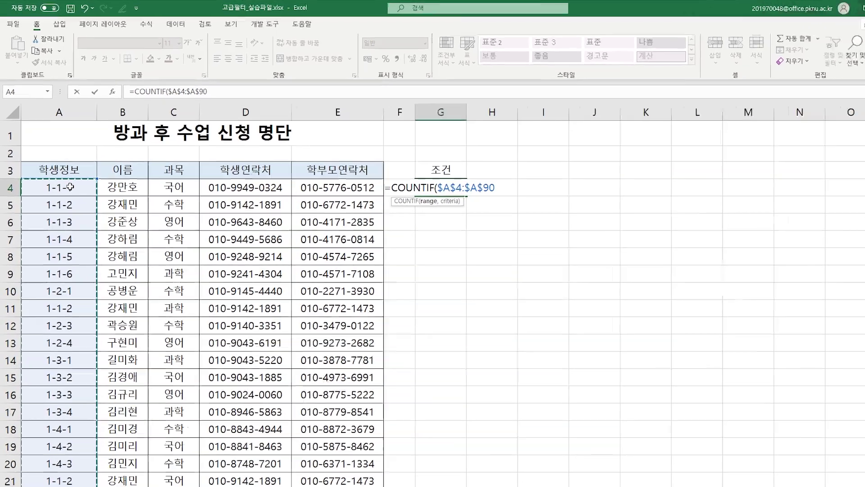
type(",")
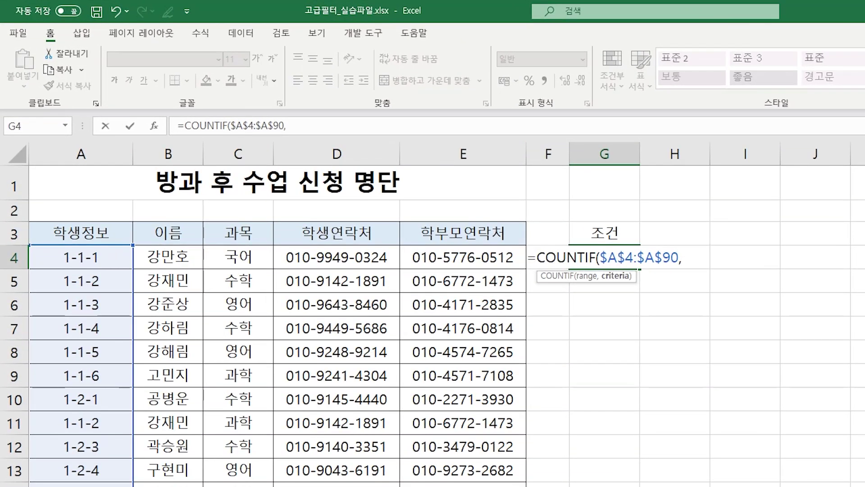
left_click(95, 258)
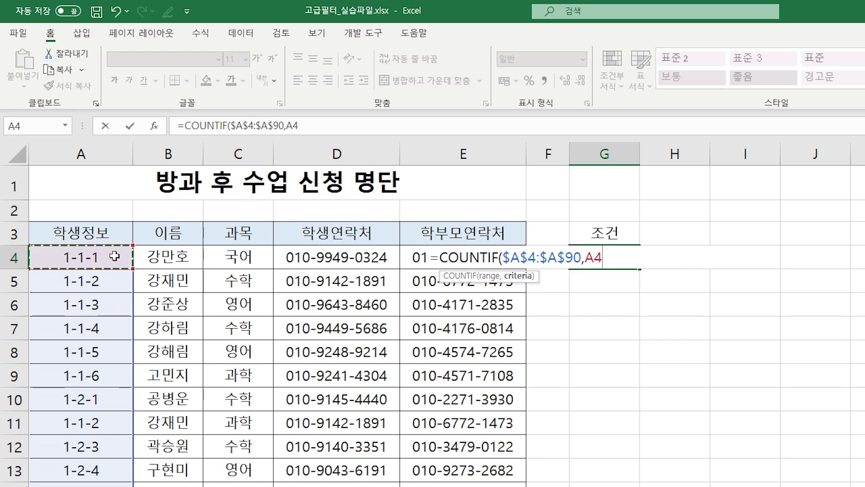
type(")")
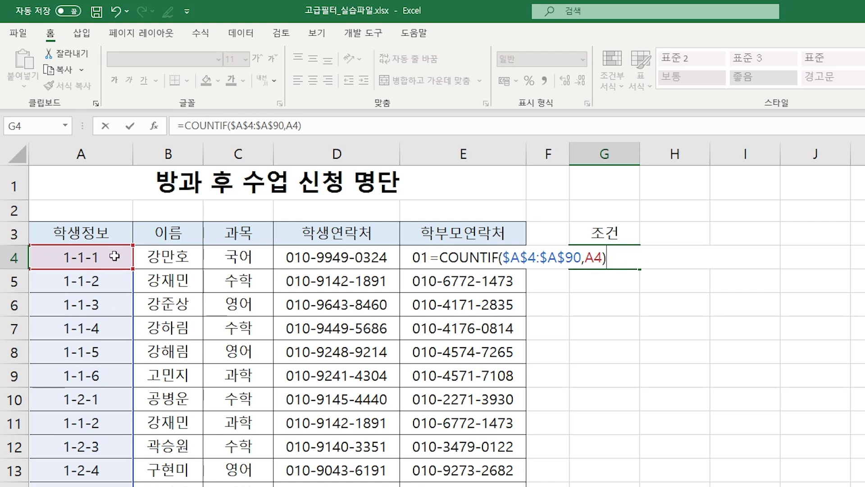
type(">=2")
key("Return")
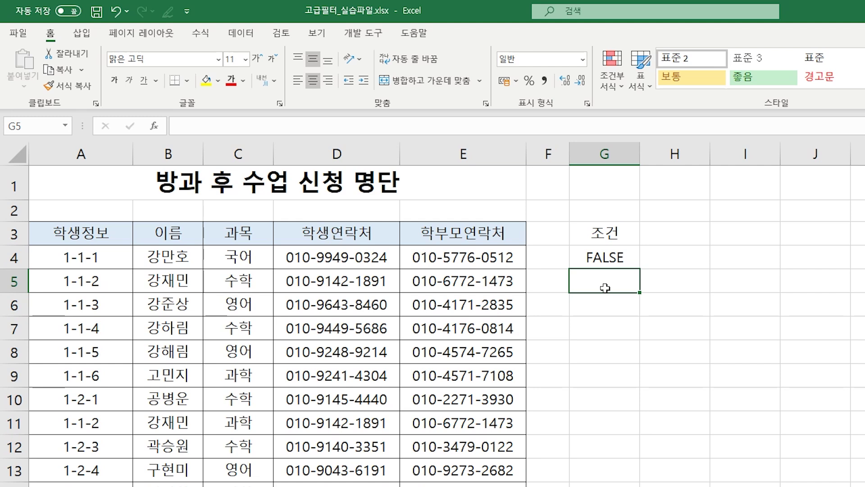
left_click(604, 305)
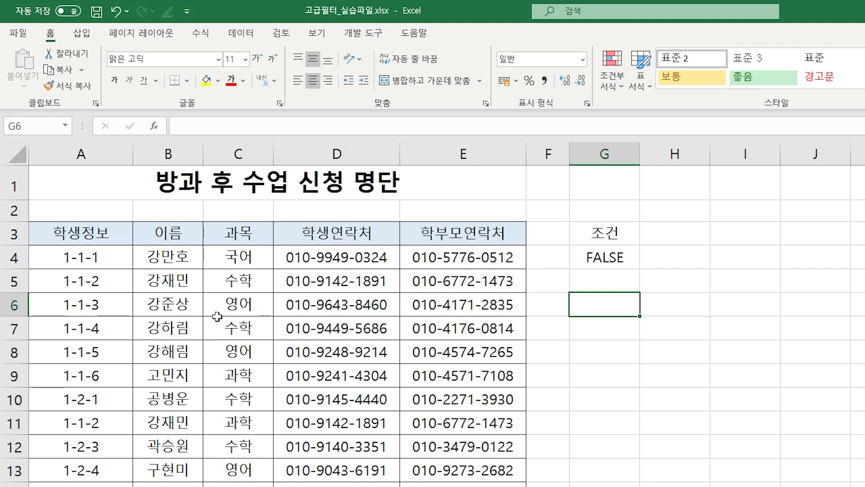
key("ctrl+Home")
left_click(310, 353)
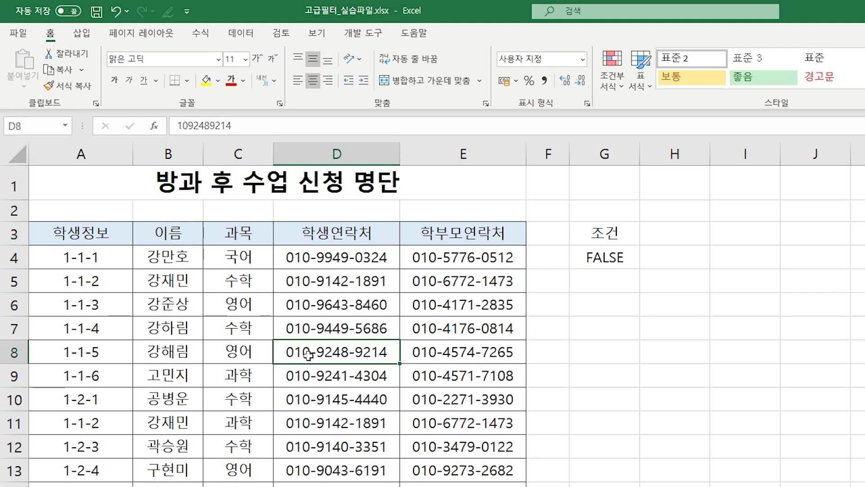
Step: Copy the table headers 학생정보, 이름 and 학생연락처 into row 3 starting at cell I3
left_click(74, 237)
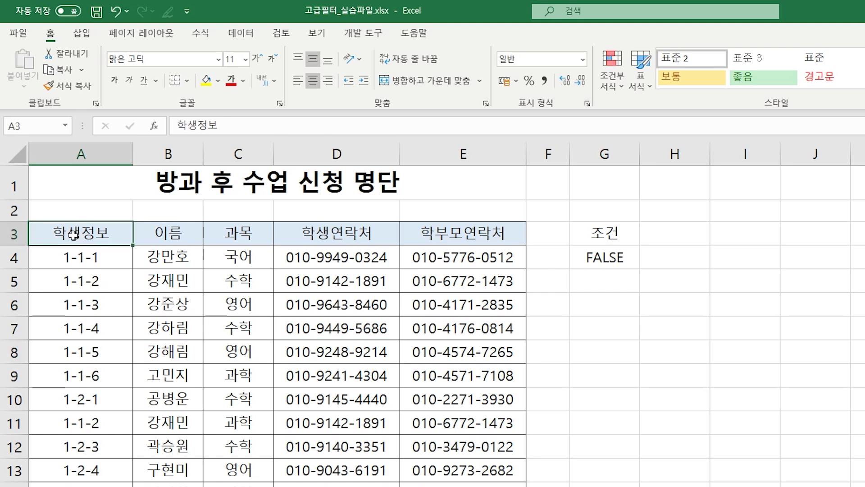
left_click_drag(99, 234, 160, 238)
left_click(348, 233, "ctrl")
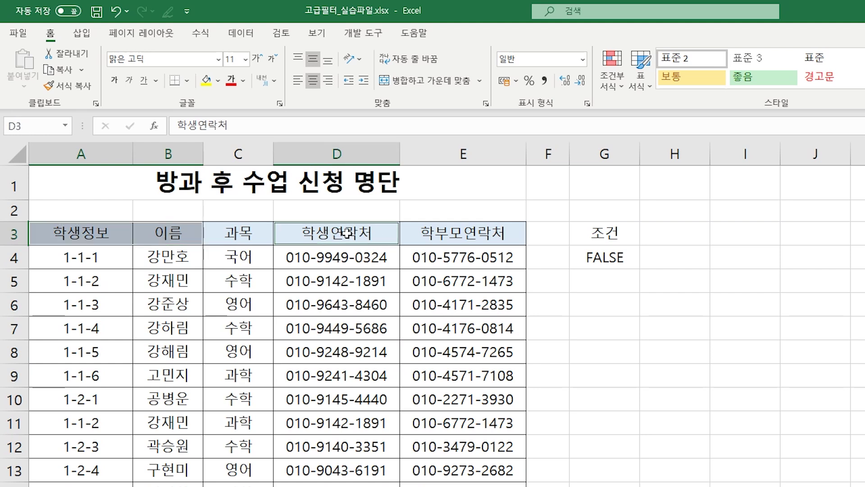
right_click(348, 233)
left_click(386, 263)
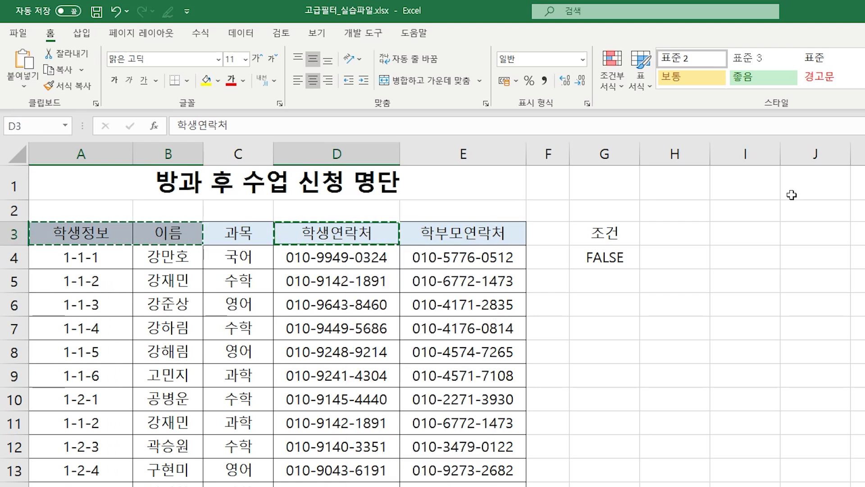
left_click(734, 233)
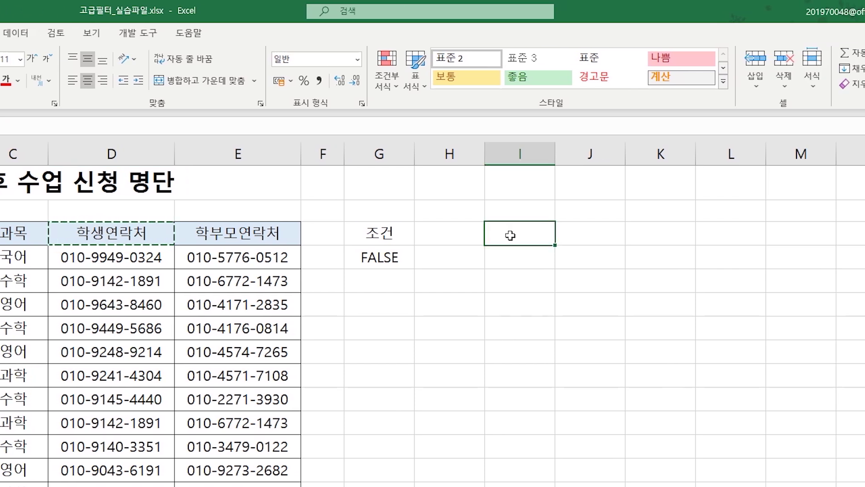
right_click(516, 233)
left_click(549, 305)
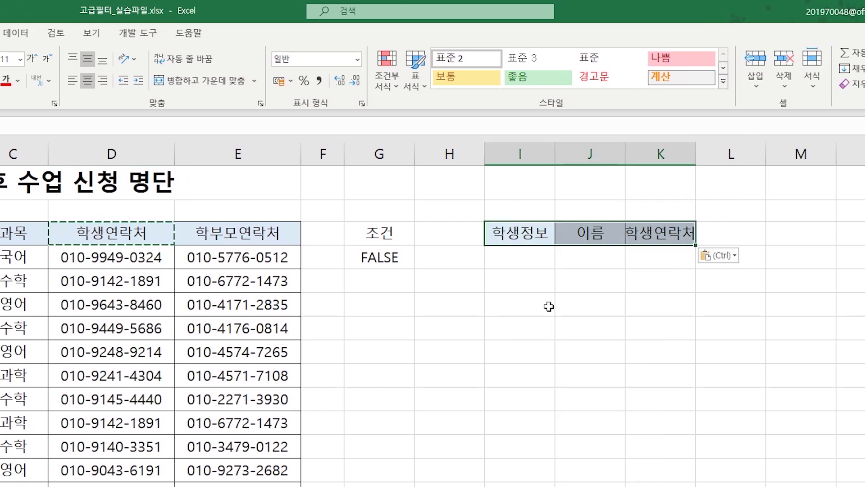
Step: Widen columns I to K together so the copied headers have more room
left_click_drag(525, 159, 672, 170)
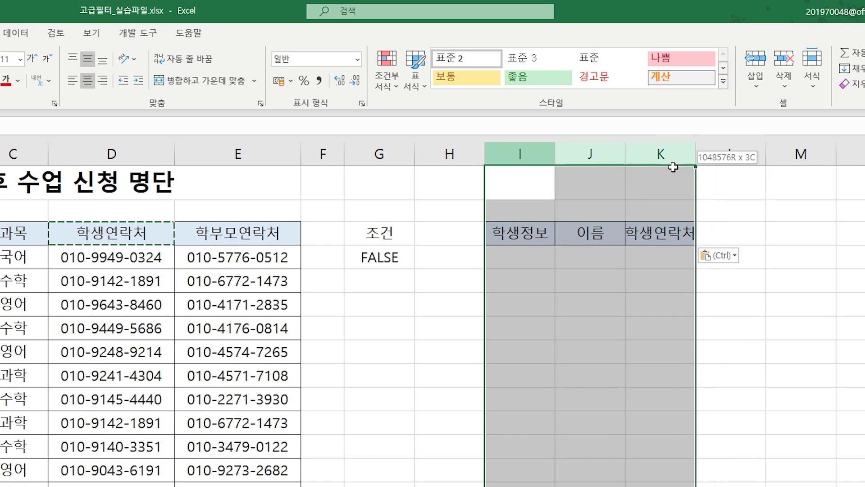
left_click_drag(624, 155, 722, 154)
left_click(691, 436)
left_click(45, 404)
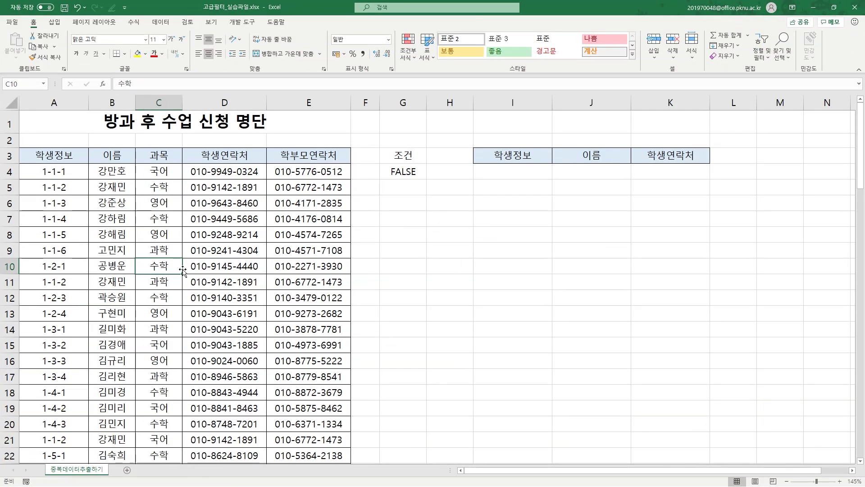
Step: Select the whole student table with its header row and define the range name 데이터베이스 for it
scroll(183, 270, "down", 13)
scroll(185, 269, "down", 7)
scroll(185, 266, "up", 15)
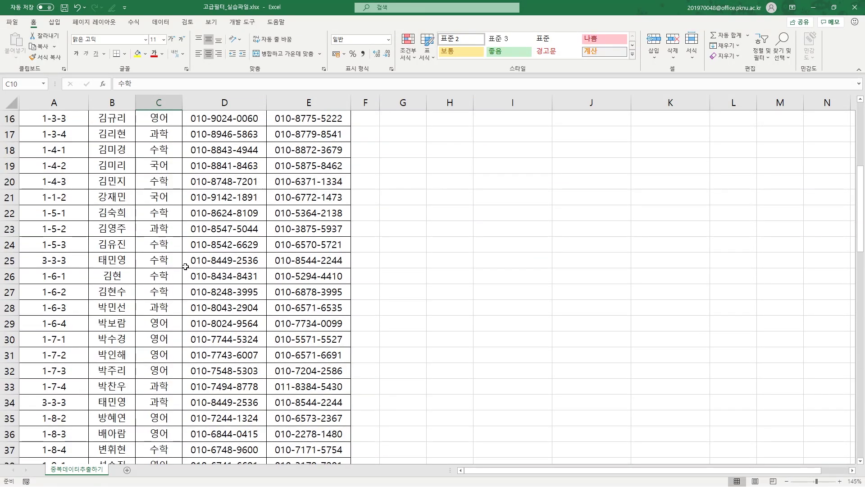
scroll(185, 266, "up", 5)
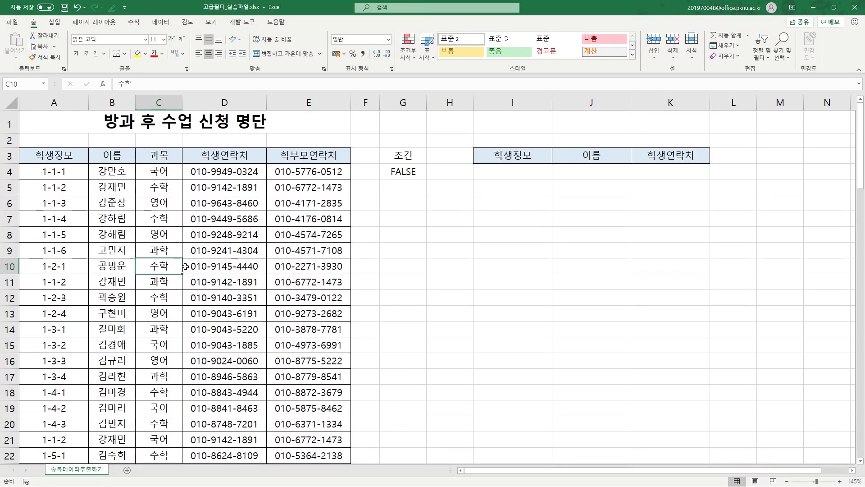
left_click(167, 250)
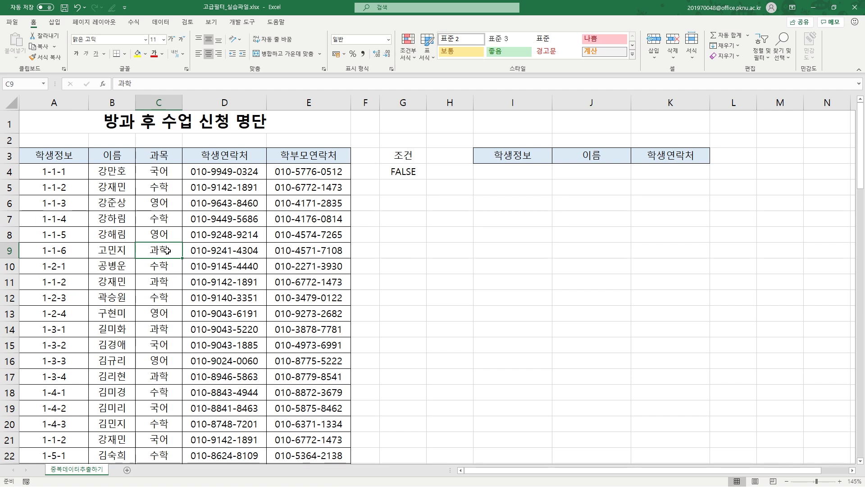
key("ctrl+a")
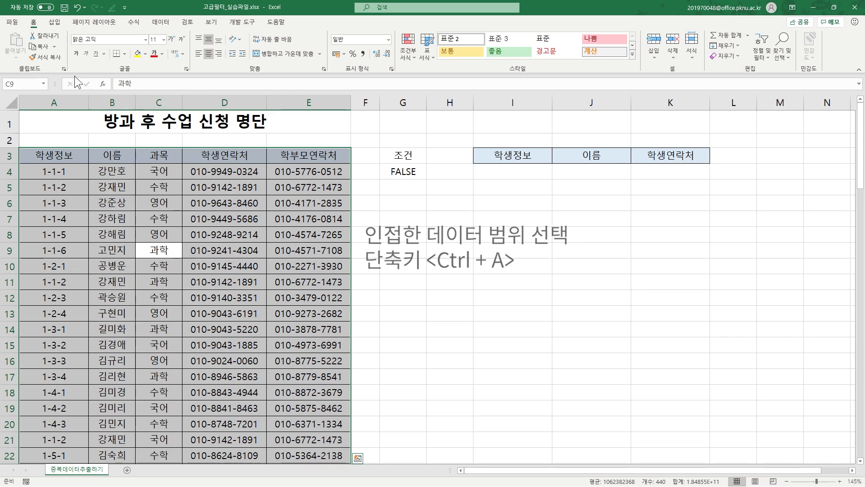
left_click(30, 85)
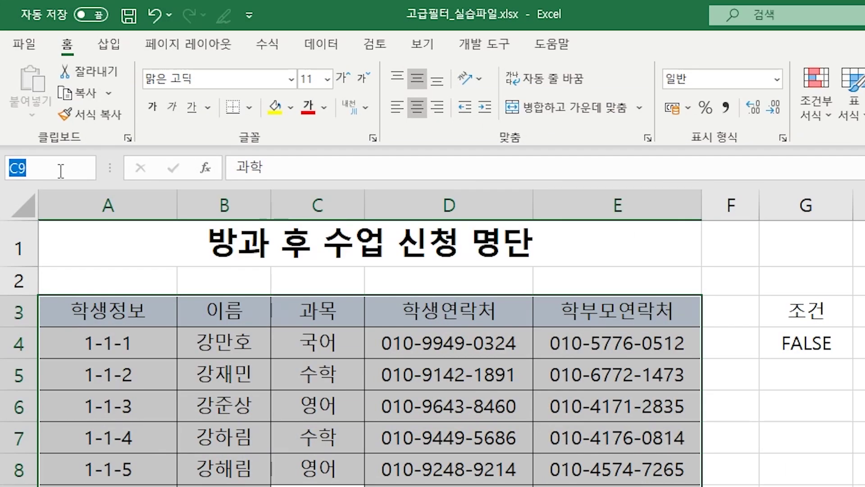
type("데")
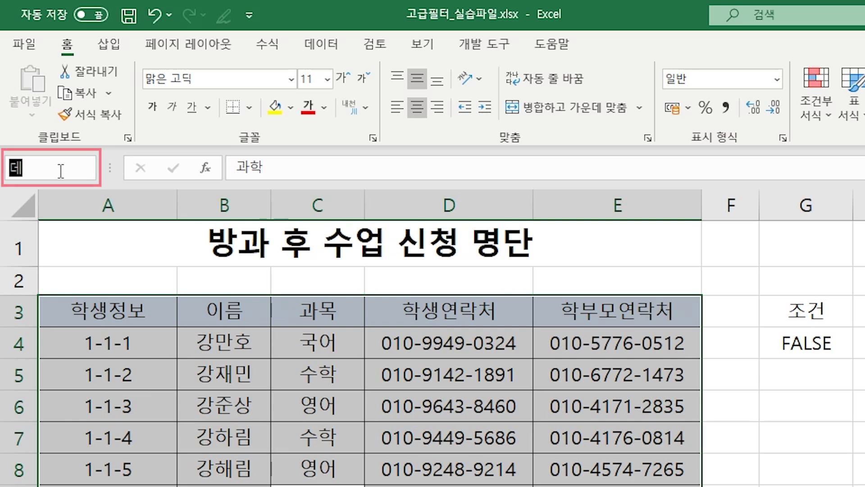
type("이터베잇스")
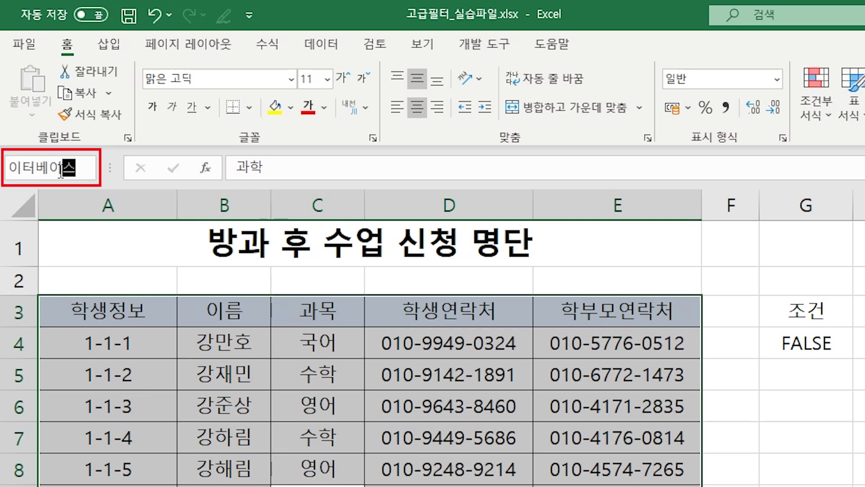
key("Return")
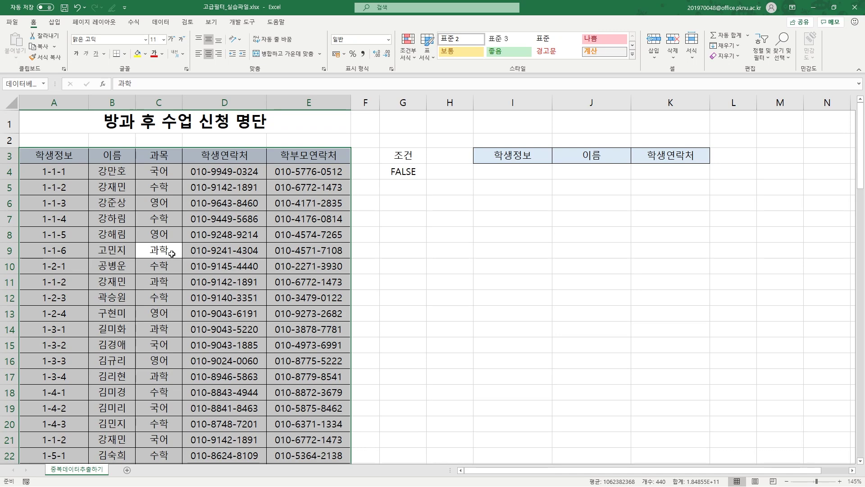
Step: Start an Advanced Filter (고급 필터) and set its list range to the named range 데이터베이스
left_click(403, 218)
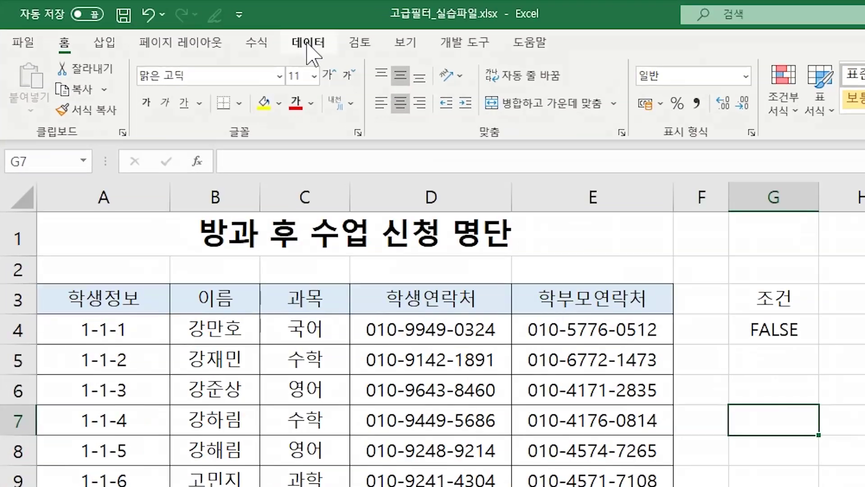
left_click(308, 43)
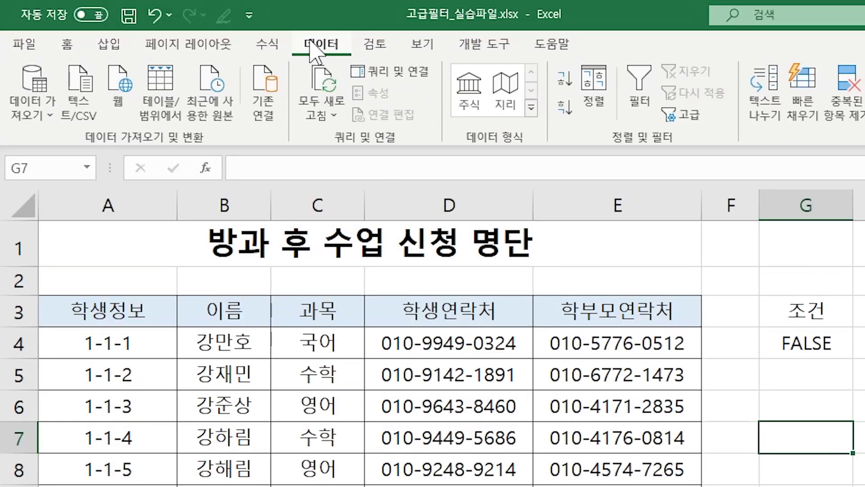
left_click(680, 118)
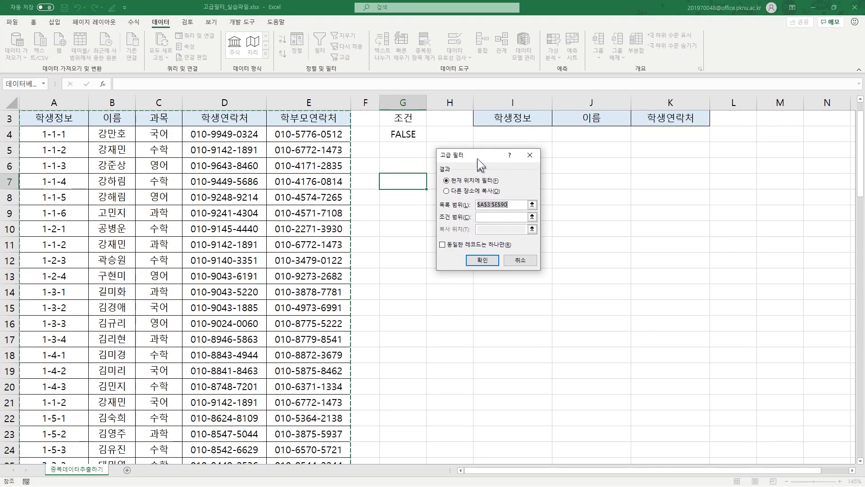
left_click_drag(478, 158, 476, 153)
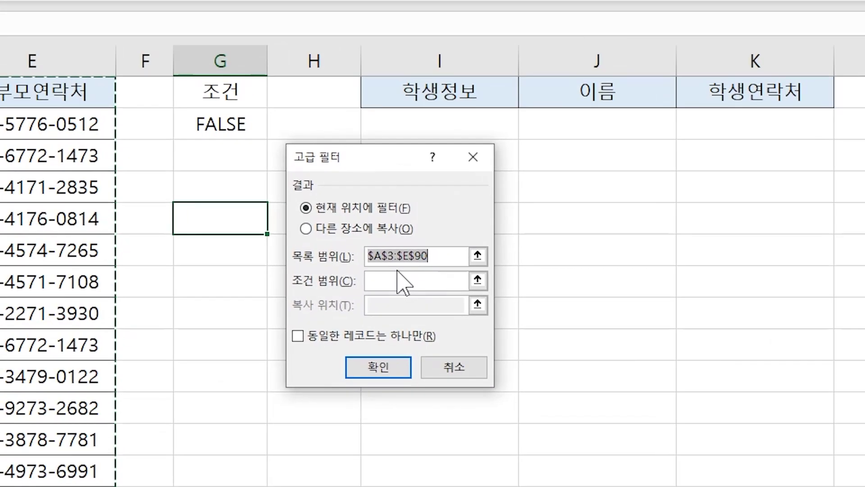
key("BackSpace")
type("데이터베이스")
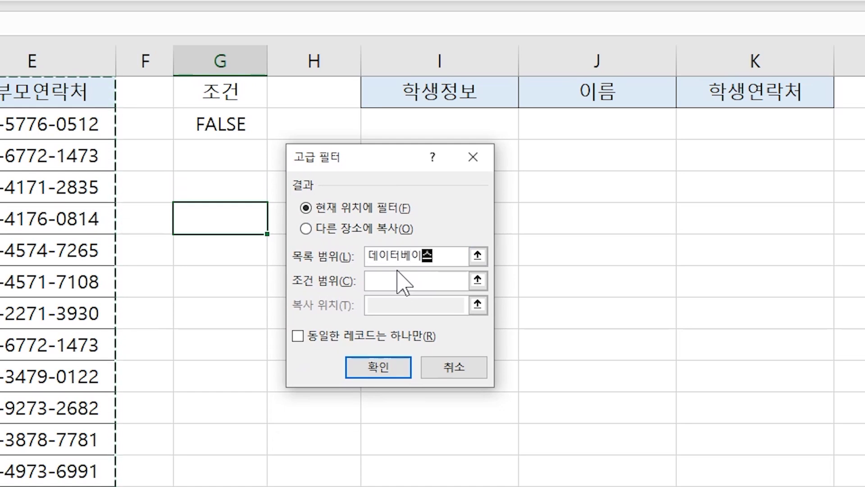
Step: Set the Advanced Filter's criteria range to cells G3:G4 on the 중복데이터추출하기 sheet
left_click(378, 281)
left_click(229, 102)
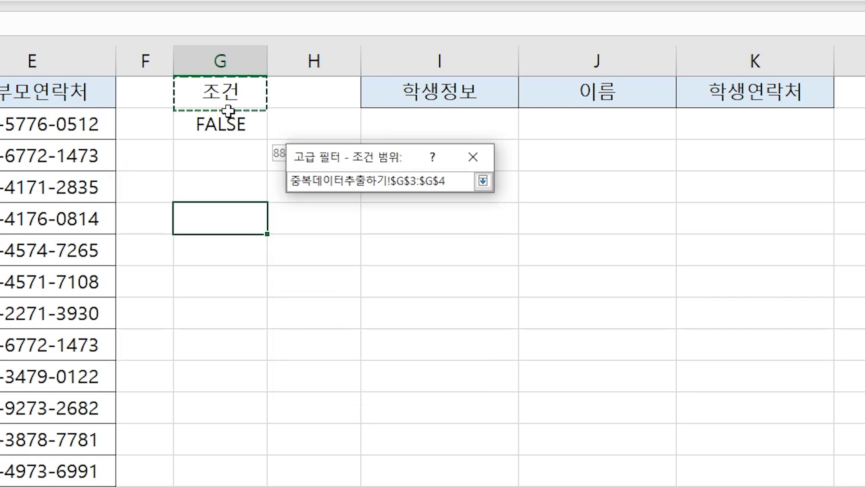
left_click_drag(229, 108, 226, 120)
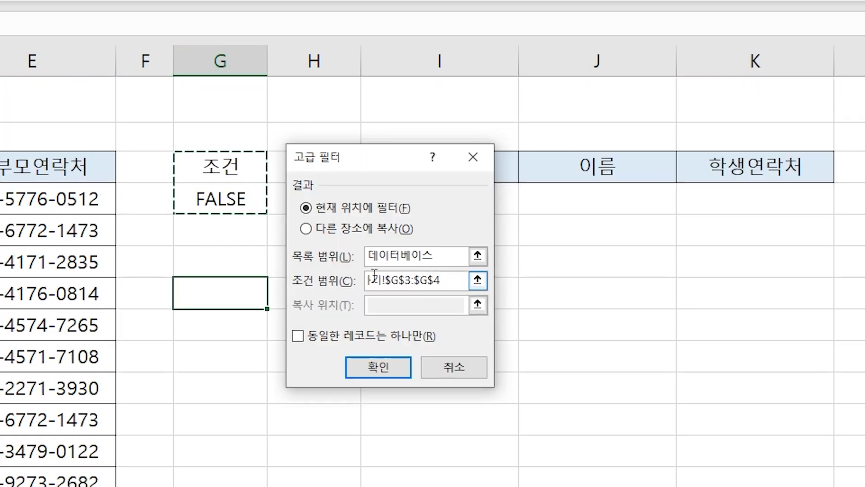
Step: Have the Advanced Filter copy its results to another location, with the header cells I3:K3 as the destination
left_click(315, 228)
left_click(370, 302)
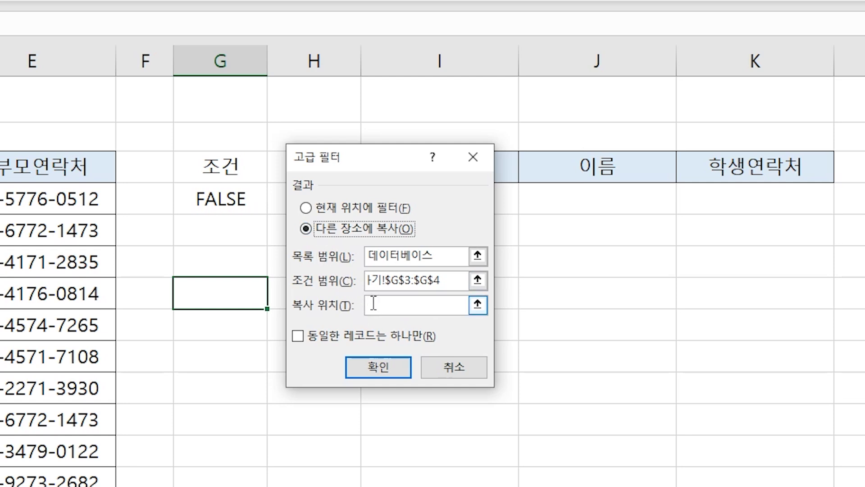
left_click_drag(377, 163, 398, 252)
left_click(448, 164)
left_click_drag(448, 165, 716, 170)
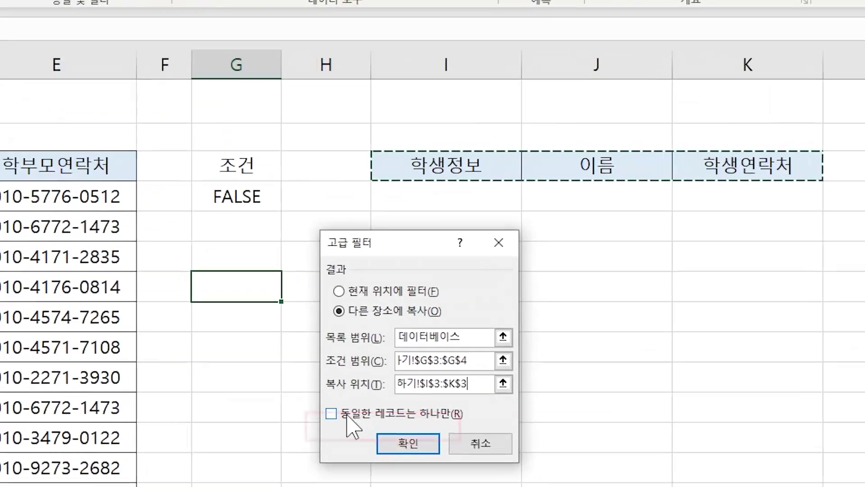
Step: Restrict the Advanced Filter to unique records only (동일한 레코드는 하나만) and run it
left_click(344, 415)
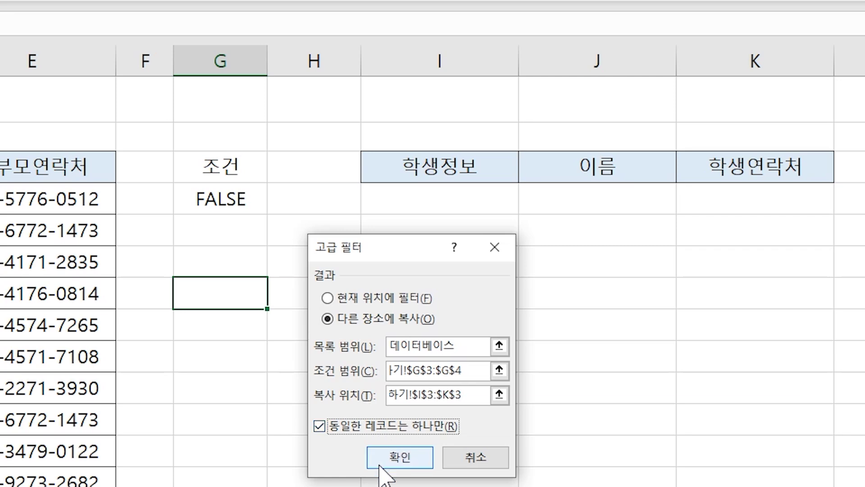
left_click(401, 458)
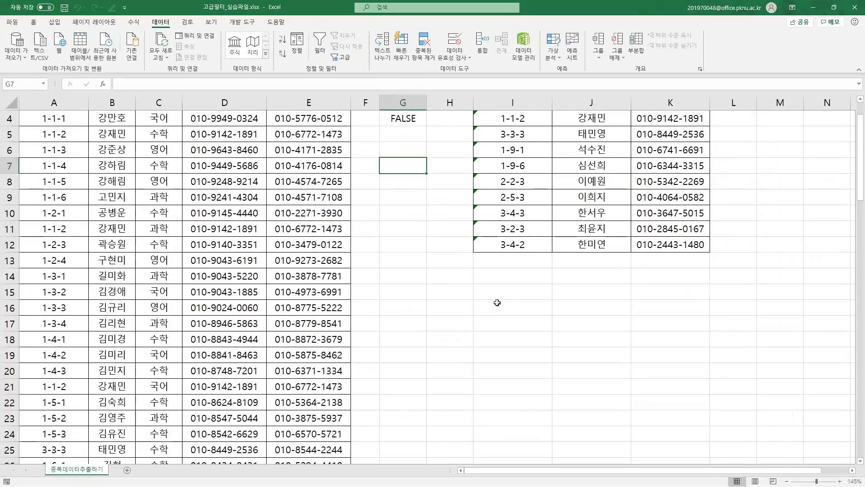
scroll(497, 302, "up", 1)
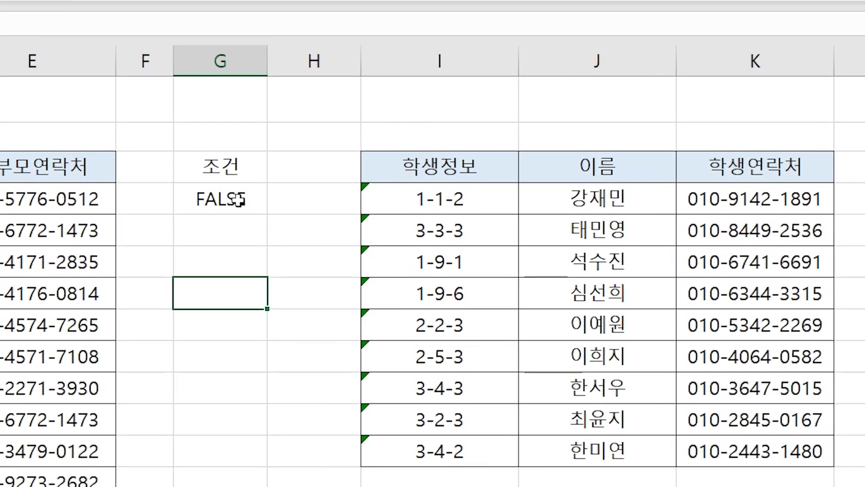
Step: Change the COUNTIF condition in cell G4 to require at least 3 occurrences (>=3)
double_click(239, 199)
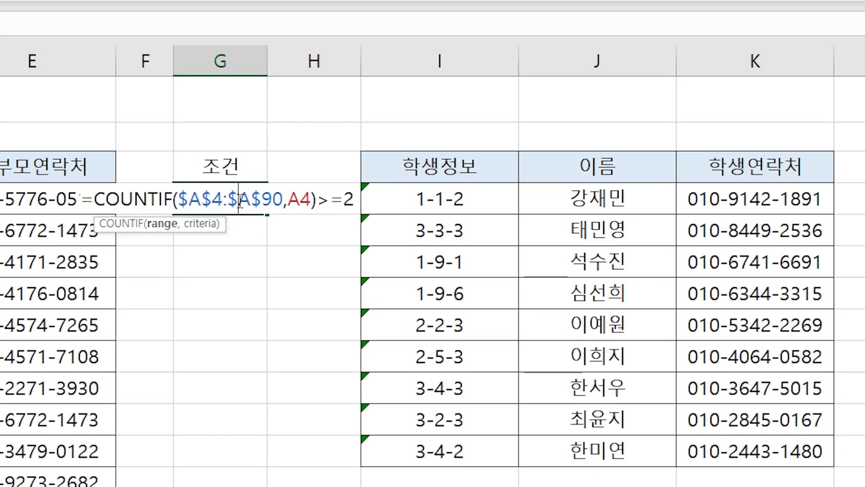
left_click(349, 198)
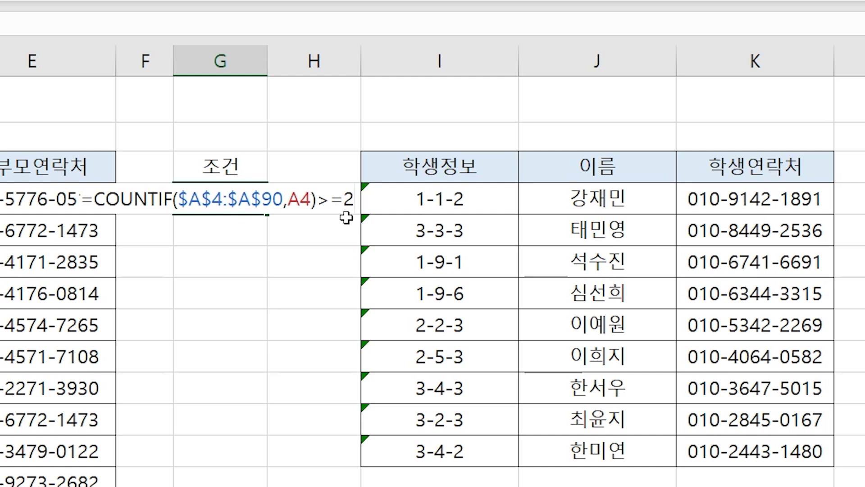
key("BackSpace")
type("3")
key("Return")
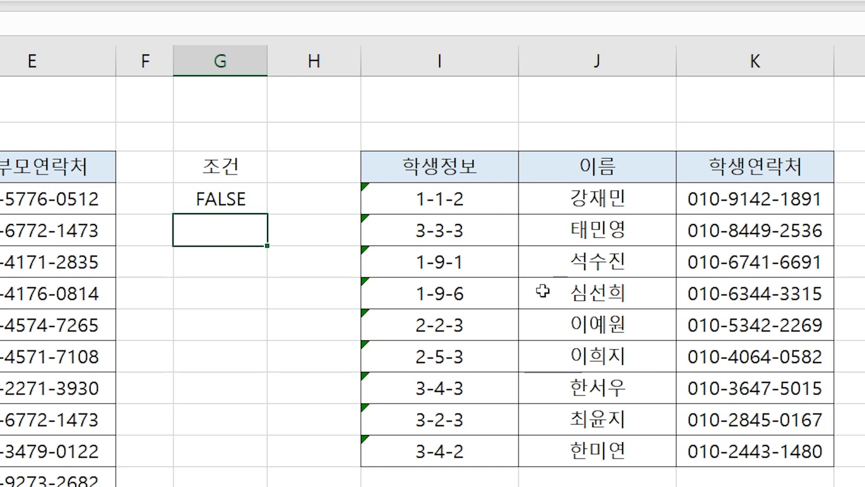
double_click(234, 198)
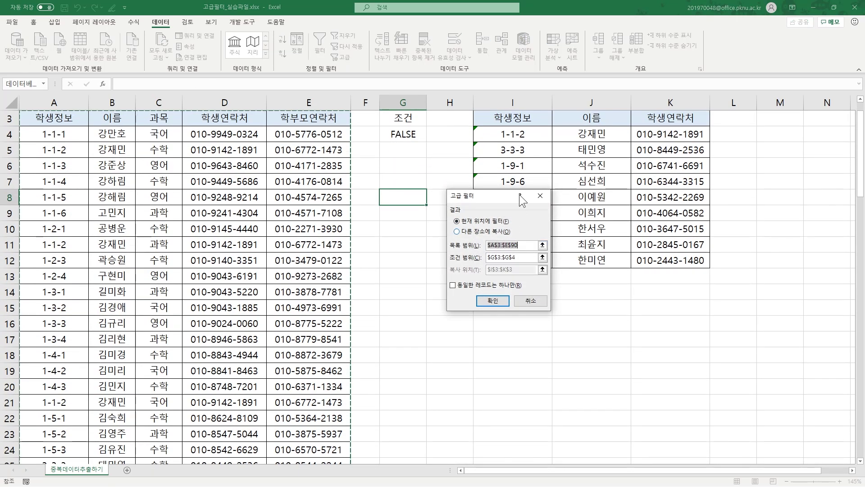
Step: In a new Advanced Filter, set the list range to 데이터베이스 and the criteria range to G3:G4
left_click_drag(519, 194, 420, 238)
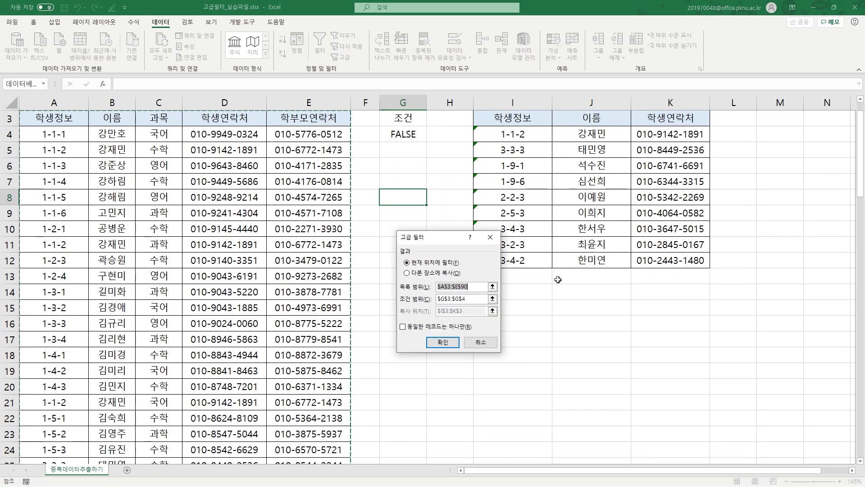
type("데이ㅌ")
type("베이스")
left_click(472, 299)
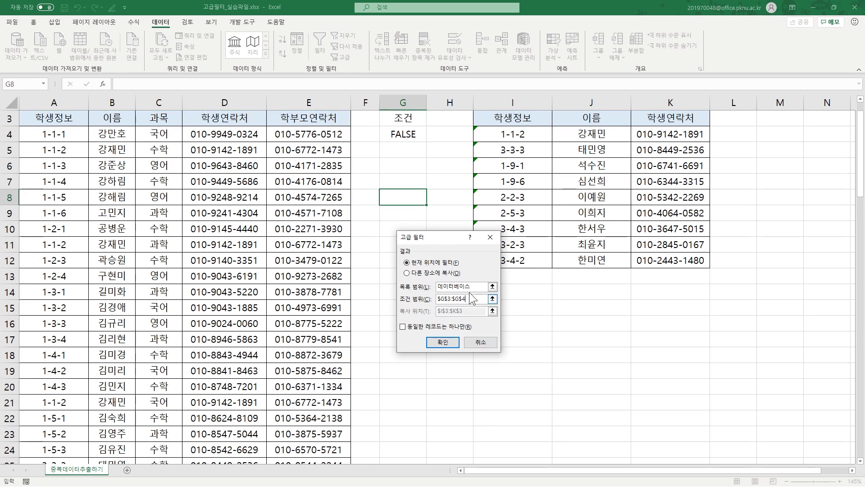
left_click_drag(404, 122, 405, 135)
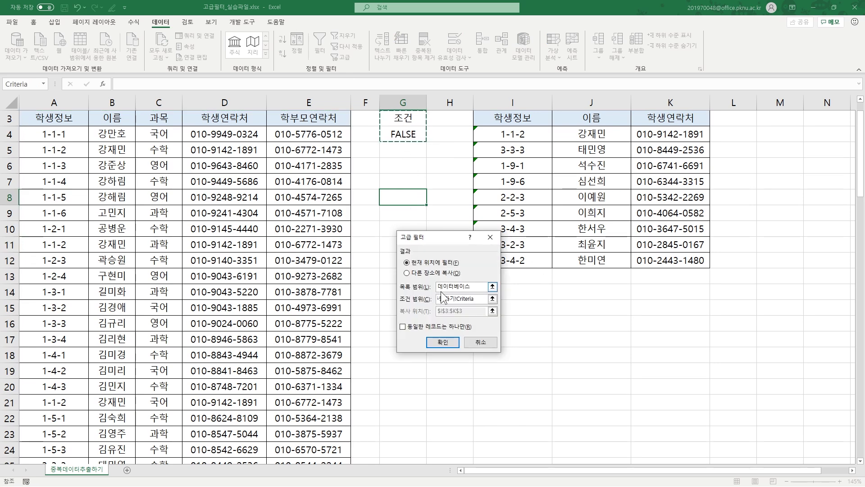
Step: Copy the filter results to another location at the I3:K3 headers, keep unique records only, and run the filter
left_click(406, 273)
left_click(450, 311)
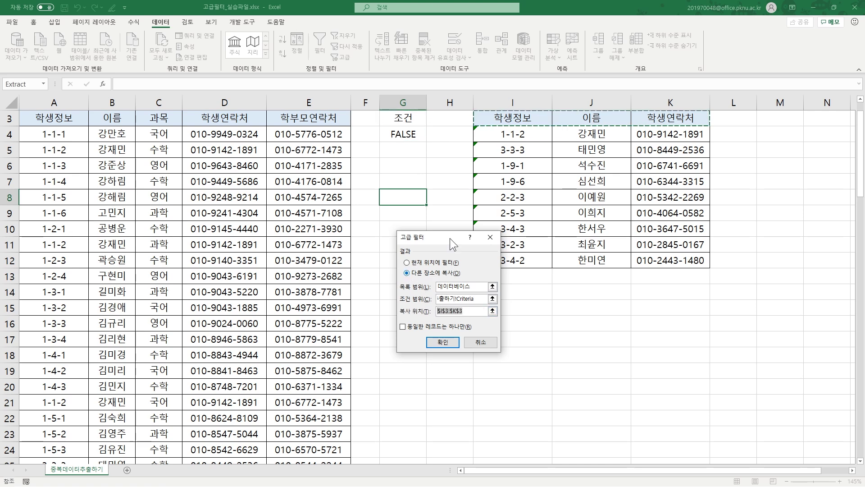
left_click_drag(503, 122, 694, 119)
left_click(471, 322)
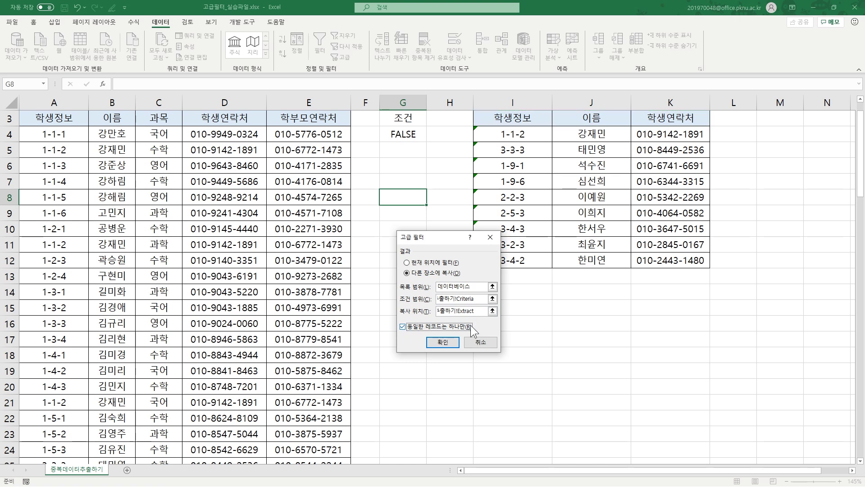
left_click(434, 344)
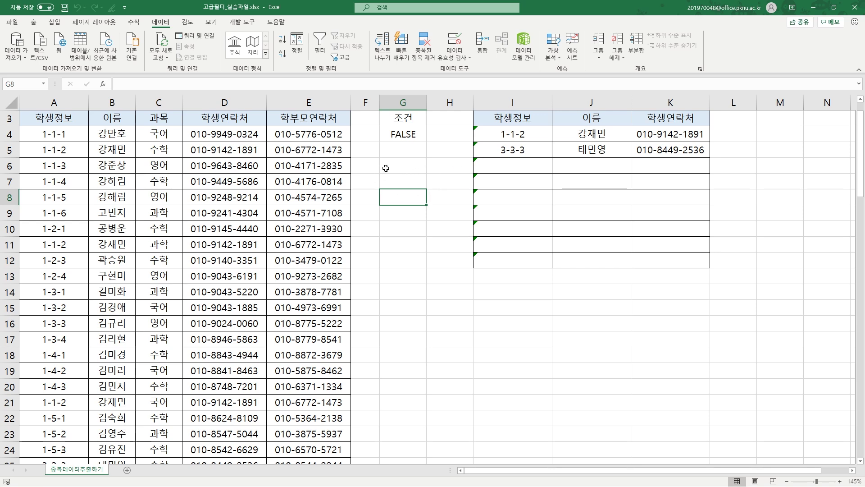
Step: Set the occurrence threshold in G4's COUNTIF condition to >=2
double_click(415, 134)
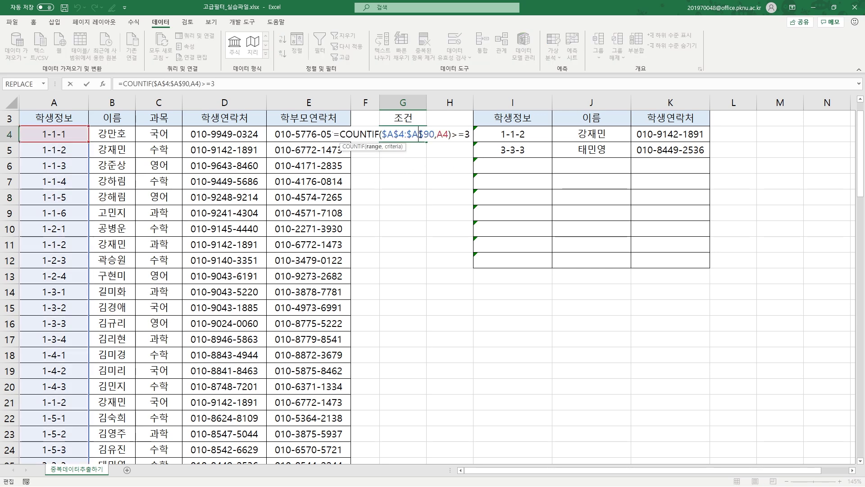
key("Escape")
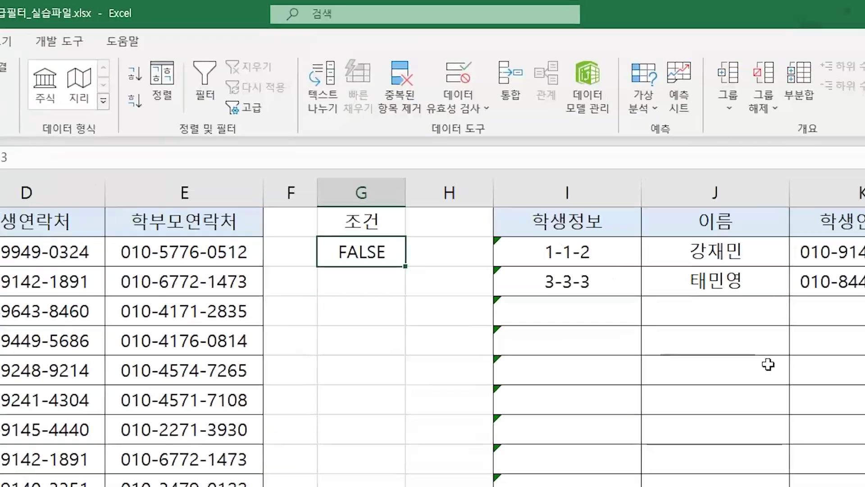
key("F2")
left_click_drag(480, 268, 490, 269)
type("2")
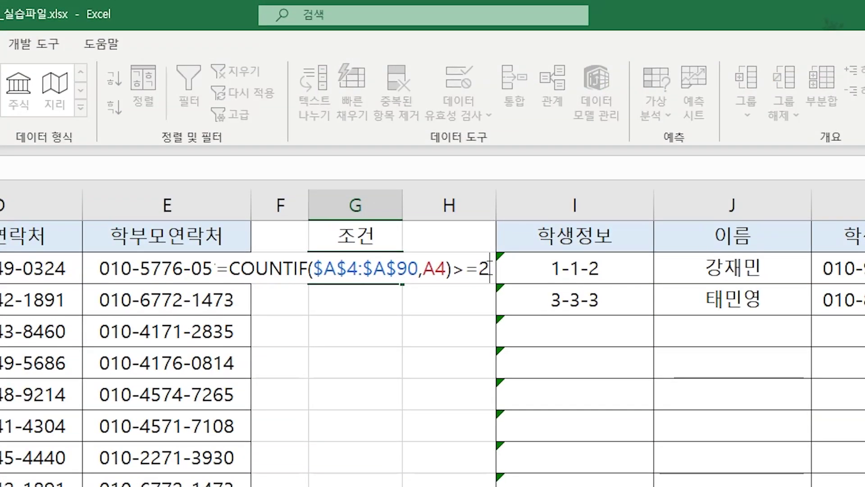
key("Return")
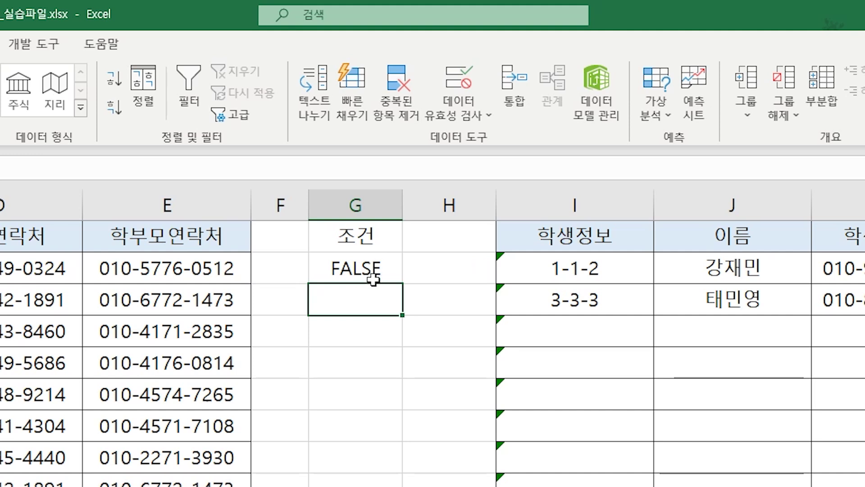
Step: Start recording a macro named 고급필터, stored in the current workbook (현재 통합 문서)
left_click(36, 44)
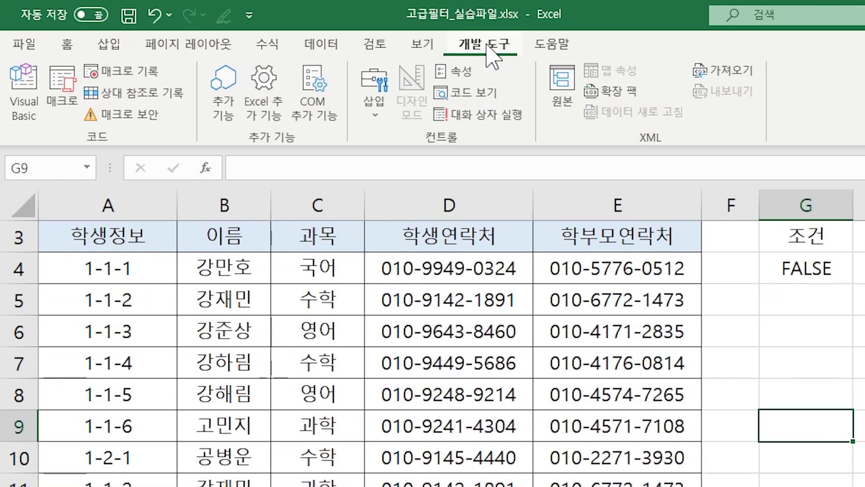
left_click(133, 78)
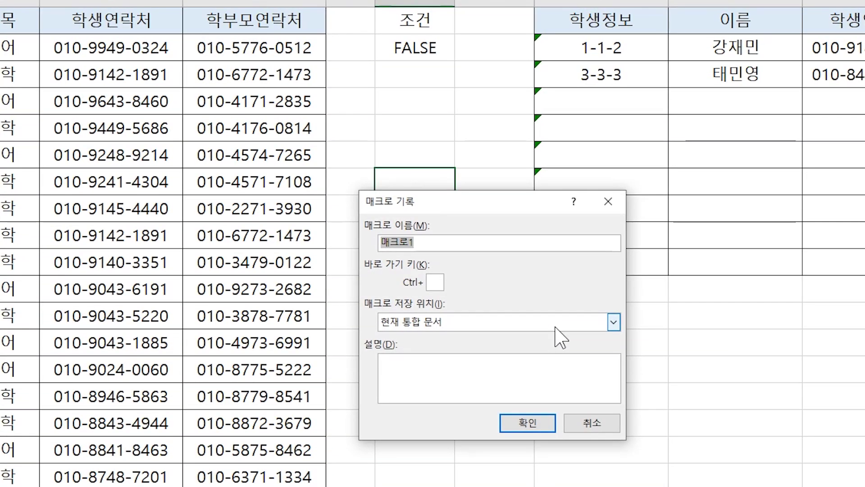
type("고급필터")
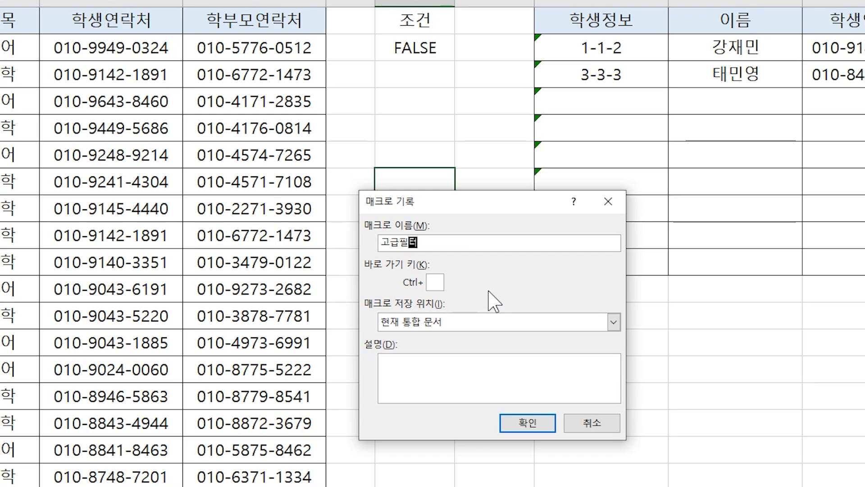
left_click(530, 427)
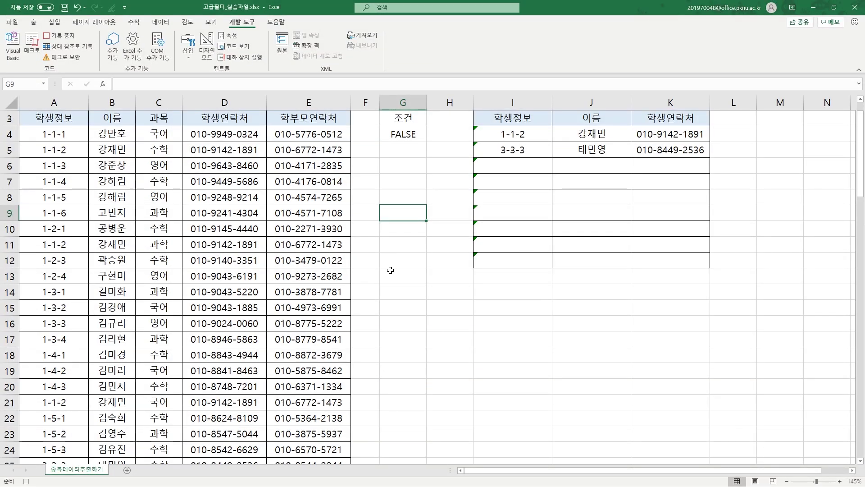
Step: Select the extracted student rows I4:K5 below the result headers and delete these cells, shifting the cells below up
scroll(519, 171, "up", 1)
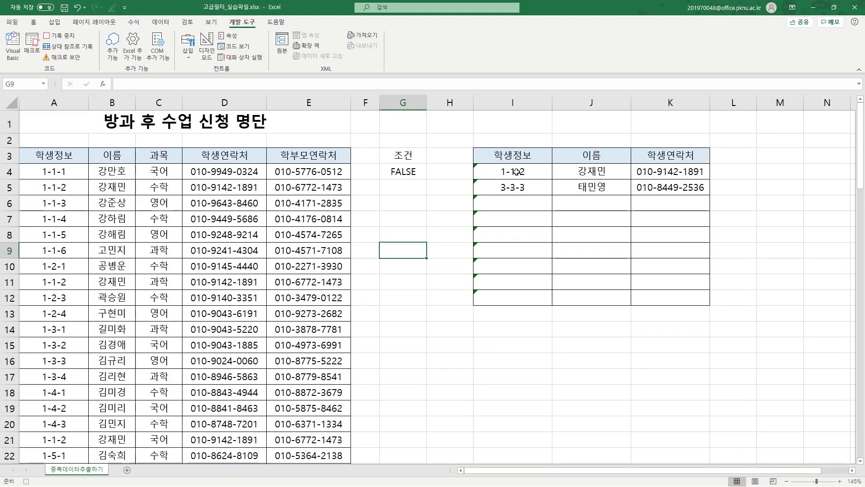
left_click(515, 172)
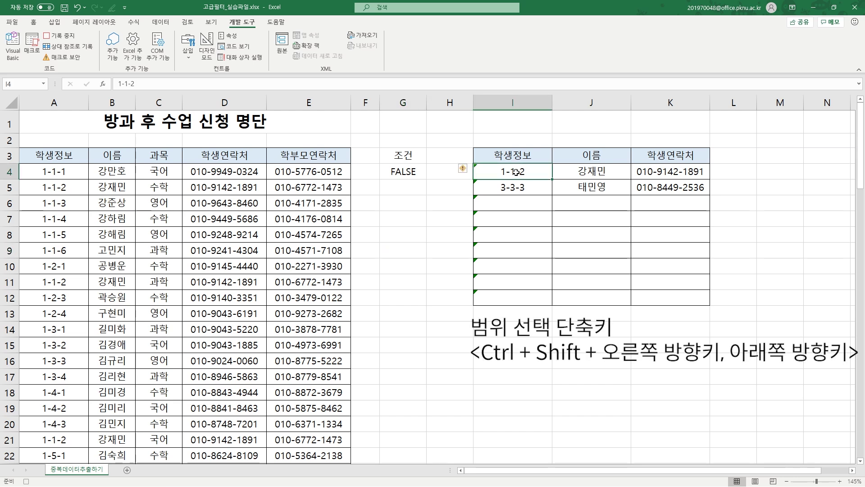
key("ctrl+shift+Right")
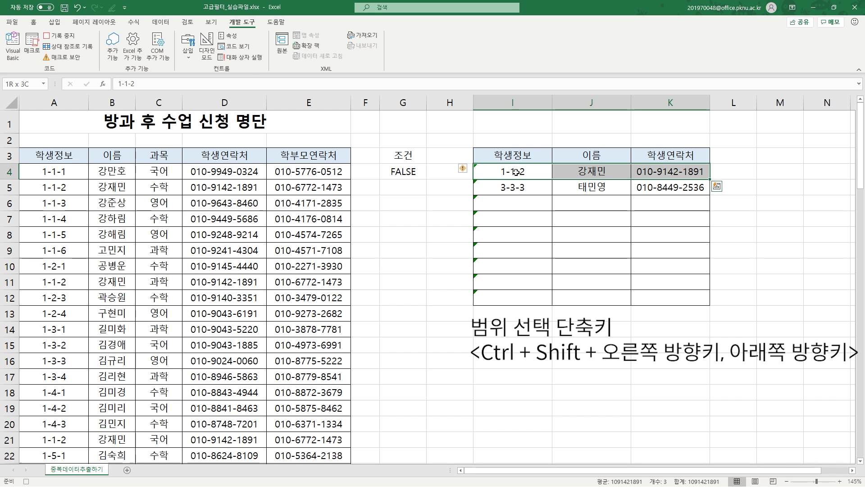
key("ctrl+shift+Down")
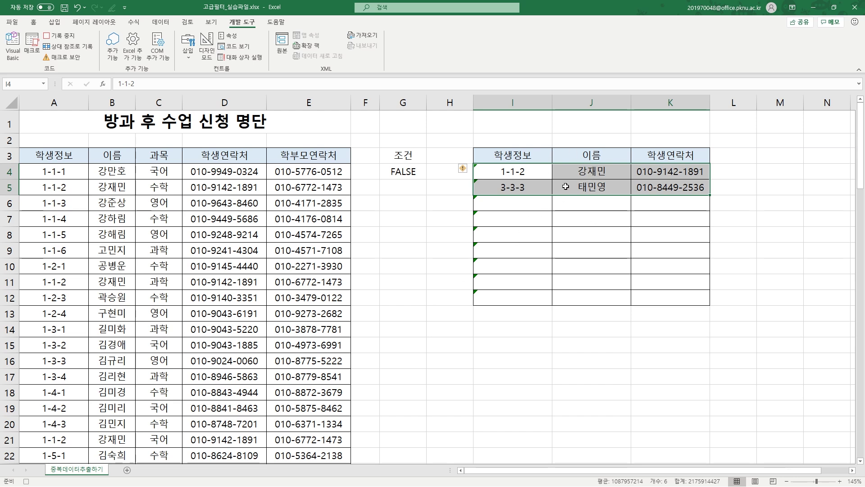
right_click(591, 177)
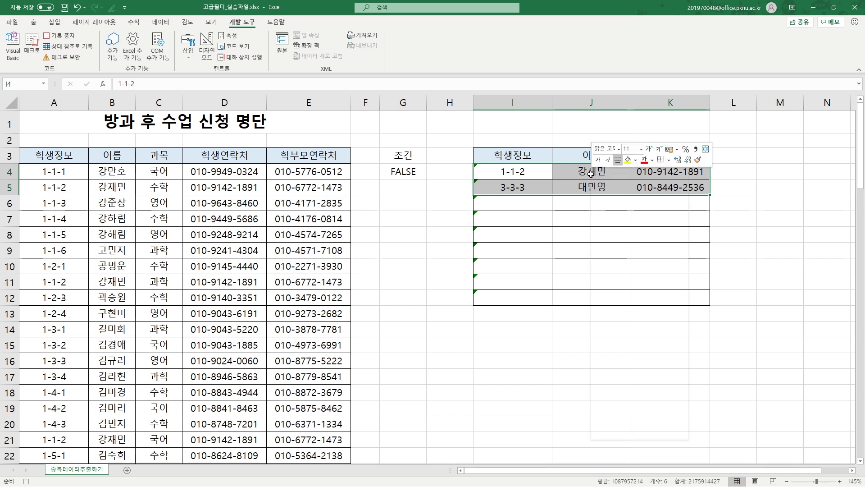
left_click(624, 275)
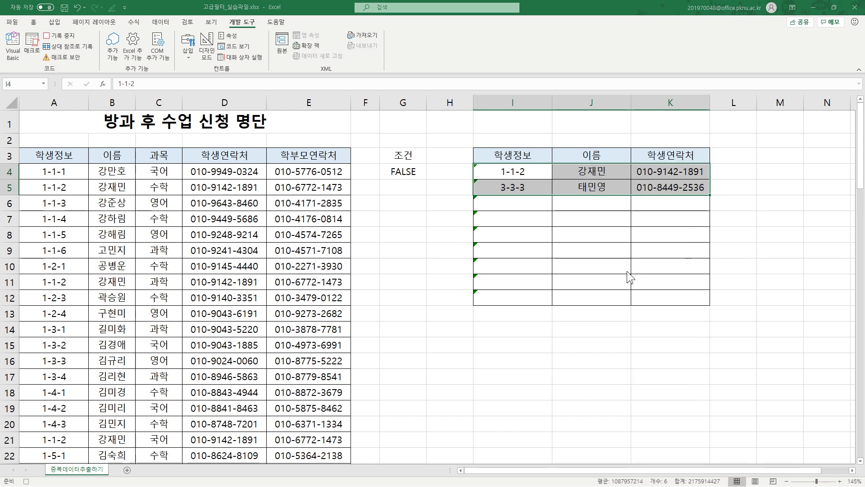
left_click(613, 301)
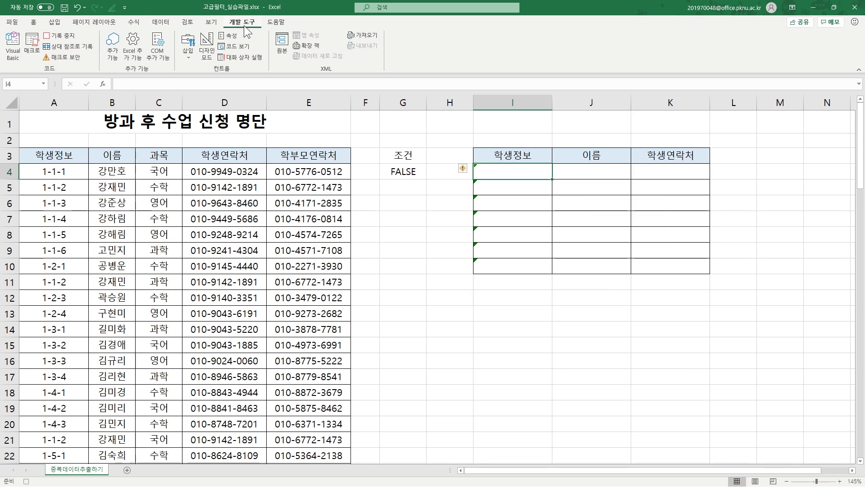
Step: Open the Advanced Filter with the list range 데이터베이스 and the criteria range G3:G4
left_click(165, 25)
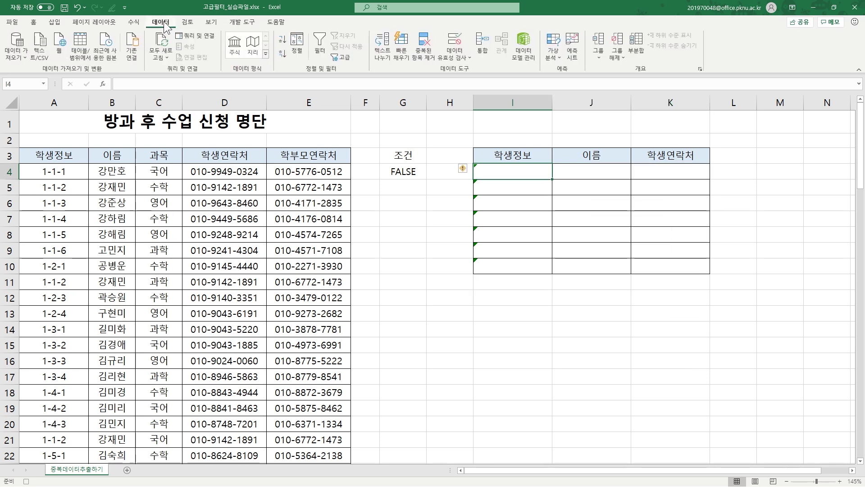
left_click(345, 57)
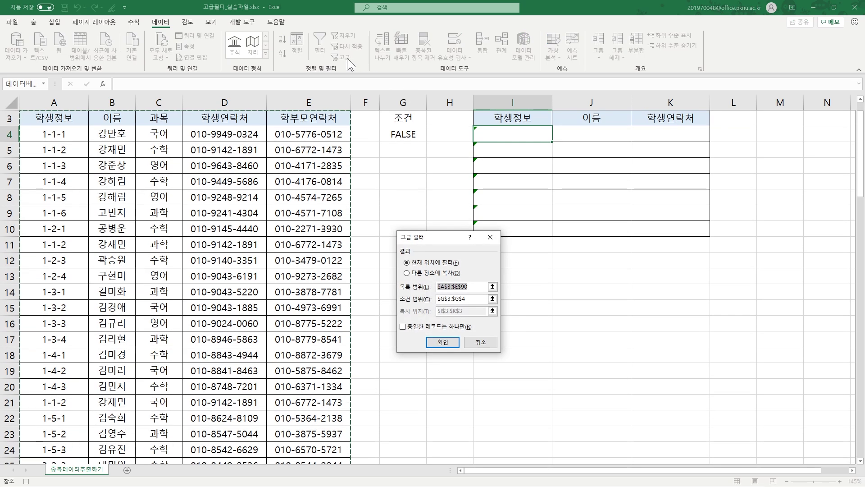
type("데이터베이스")
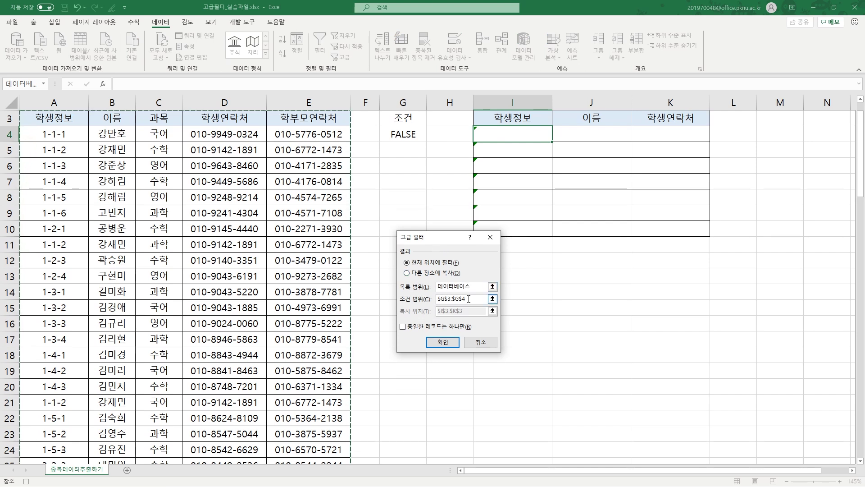
left_click_drag(468, 299, 434, 300)
left_click_drag(404, 119, 405, 138)
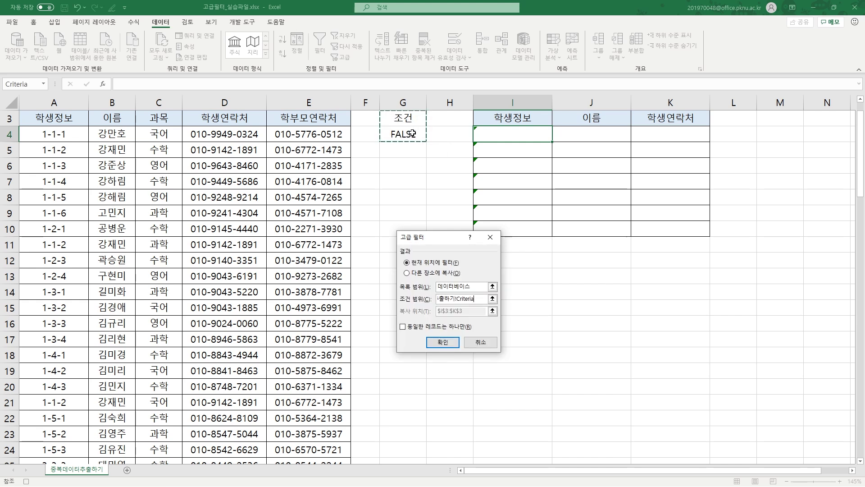
Step: Copy the filter results to another location at headers I3:K3, keep unique records only, and run the Advanced Filter
left_click(419, 273)
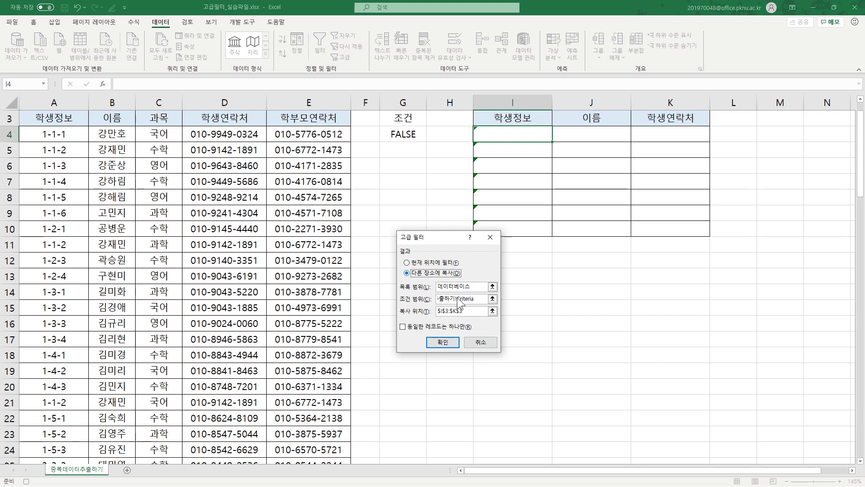
left_click(420, 310)
left_click_drag(498, 117, 656, 118)
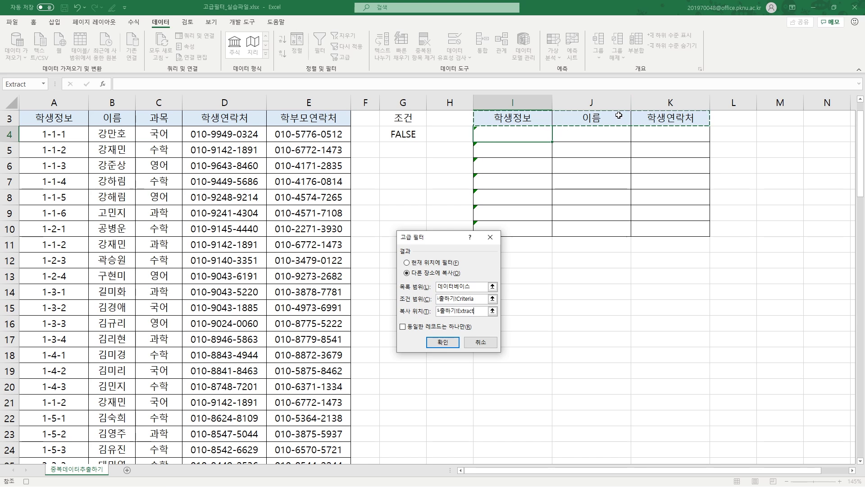
left_click(407, 325)
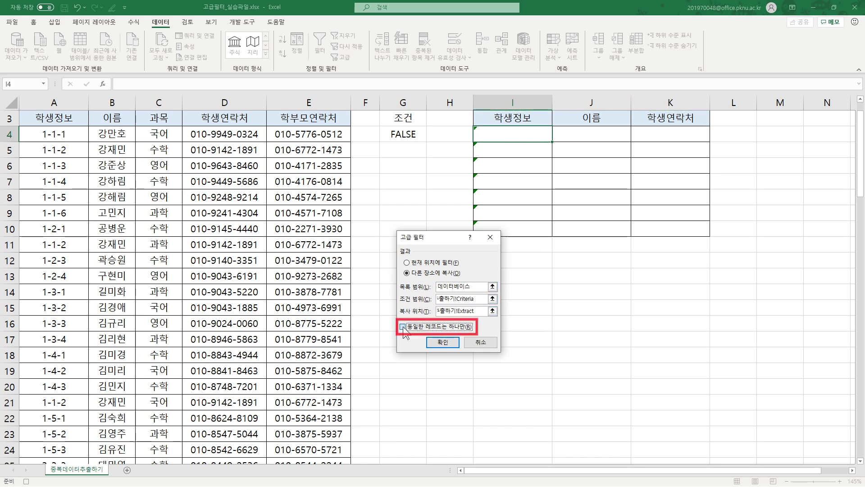
left_click(445, 341)
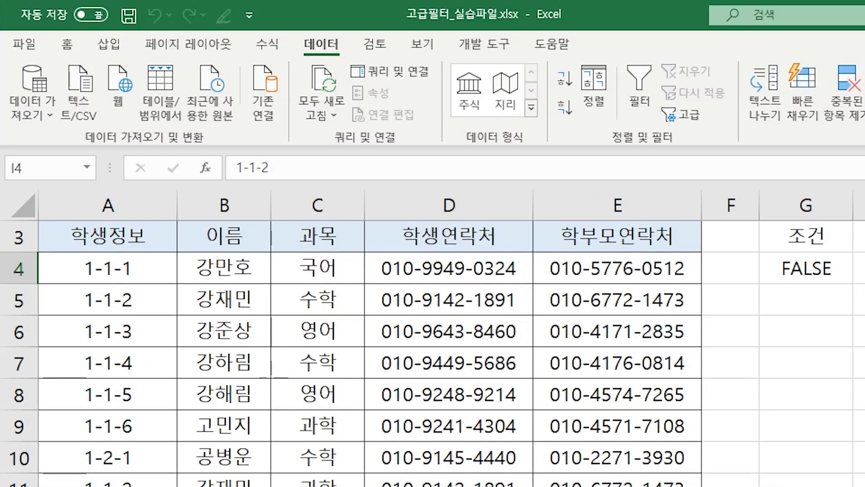
Step: Stop recording the macro and check that 고급필터 is in the workbook's macro list
left_click(483, 45)
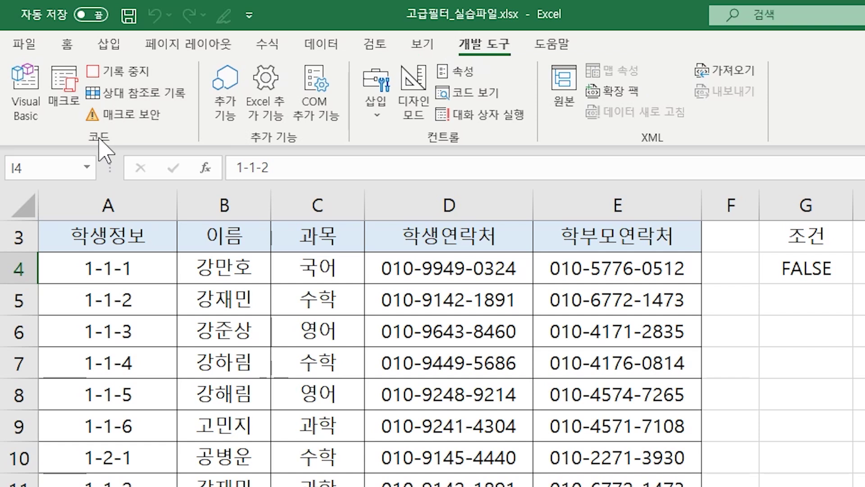
left_click(127, 75)
left_click(64, 88)
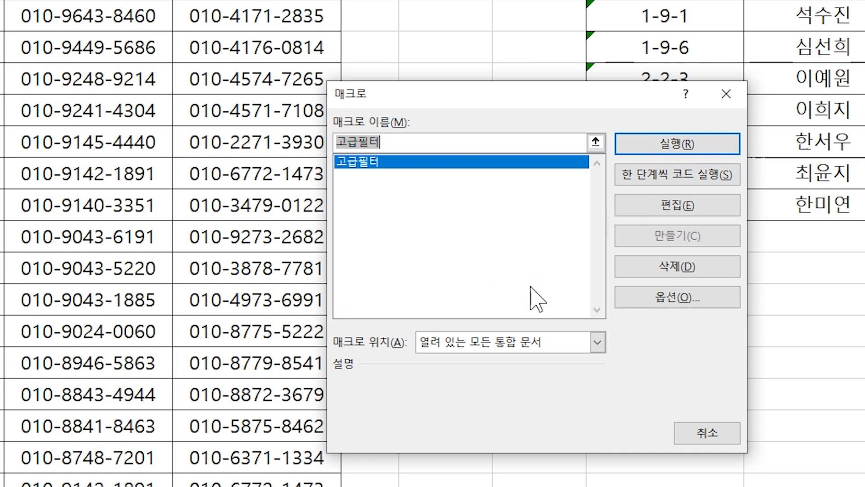
left_click(720, 435)
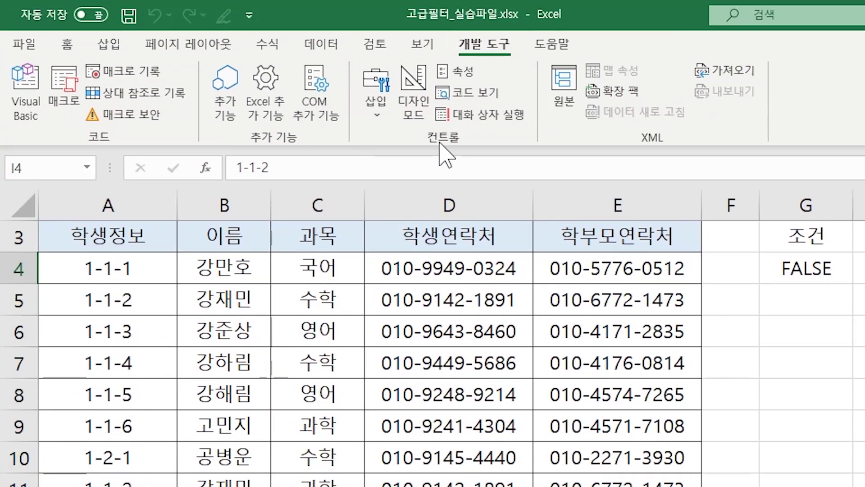
Step: Draw a form control button over cell G6 below the condition and assign the 고급필터 macro to it
left_click(373, 114)
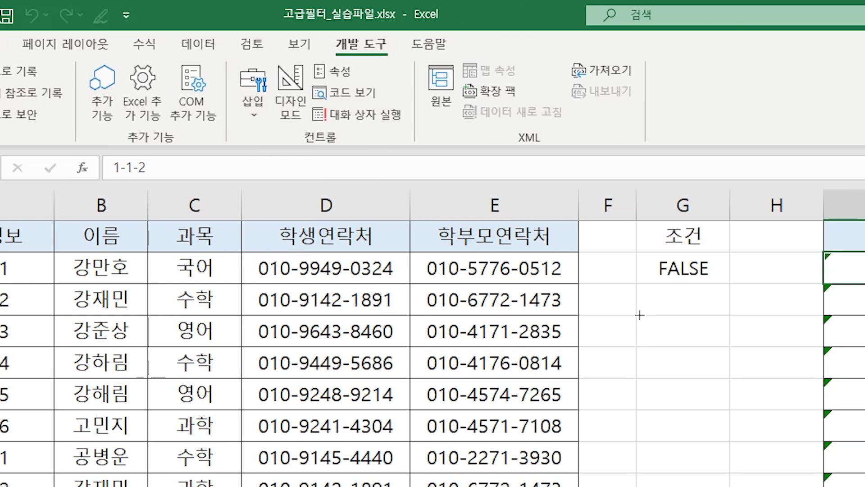
left_click_drag(308, 315, 402, 347)
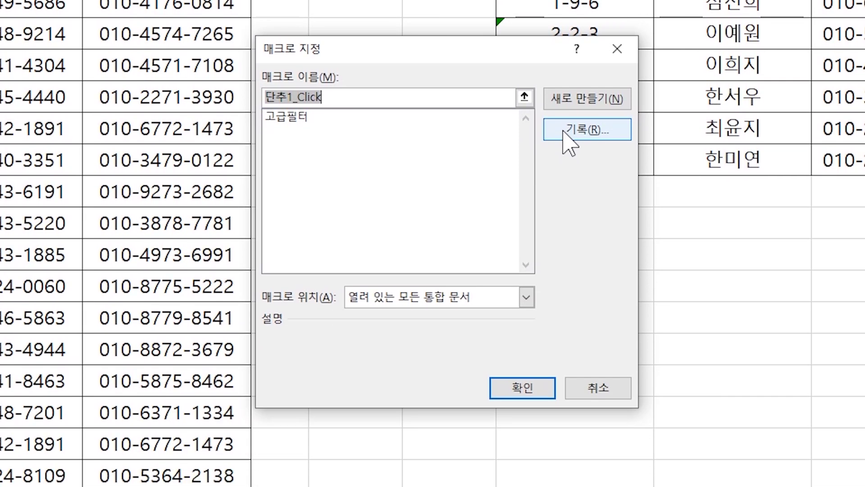
left_click(295, 118)
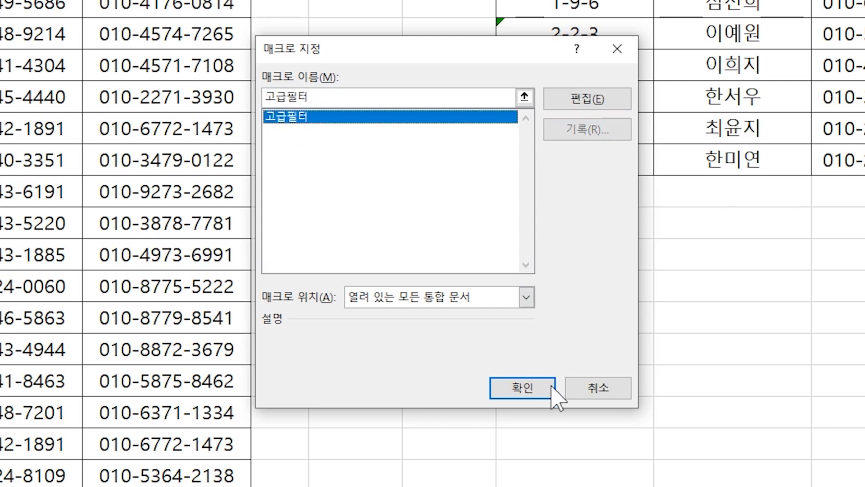
left_click(516, 387)
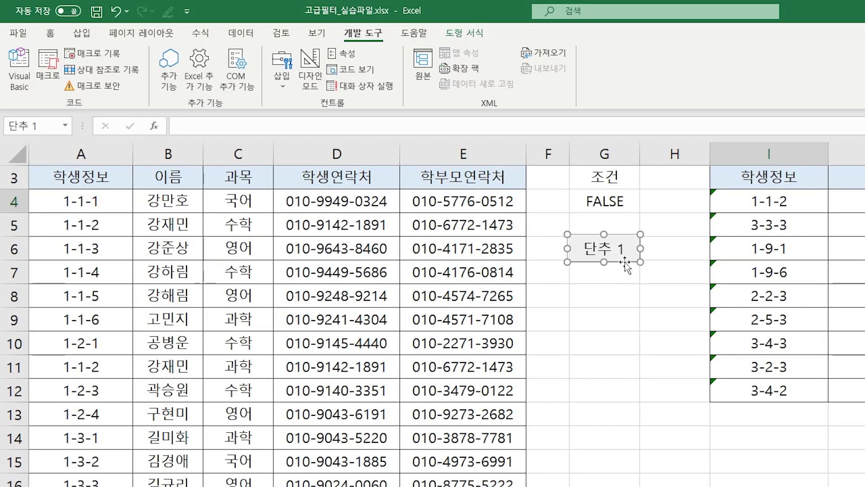
Step: Change the new button's label to 결과
left_click(625, 247)
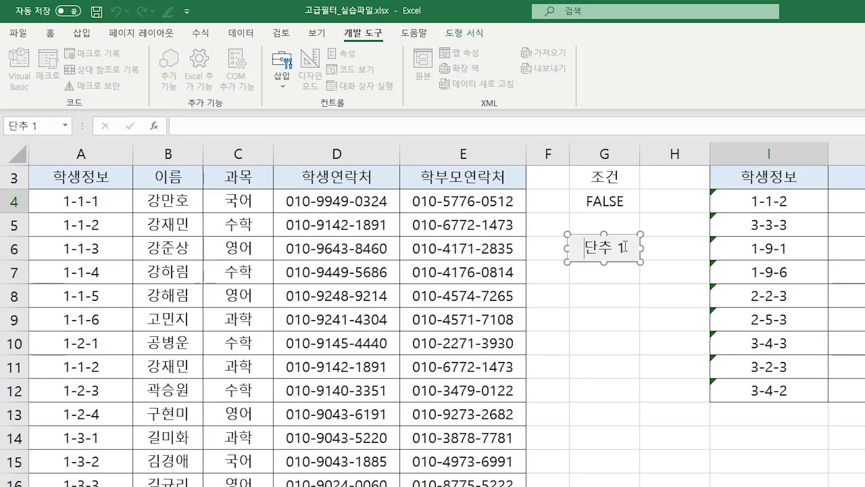
key("Delete")
key("Delete")
key("Delete")
key("Delete")
type("결과")
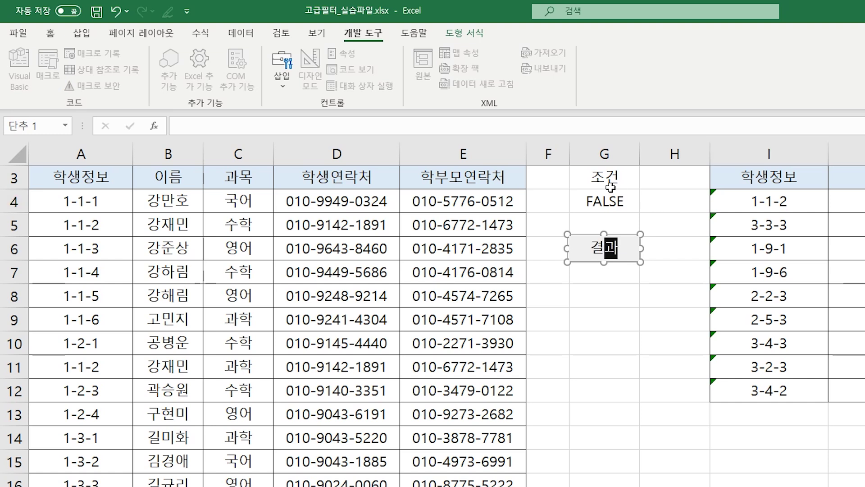
left_click(604, 295)
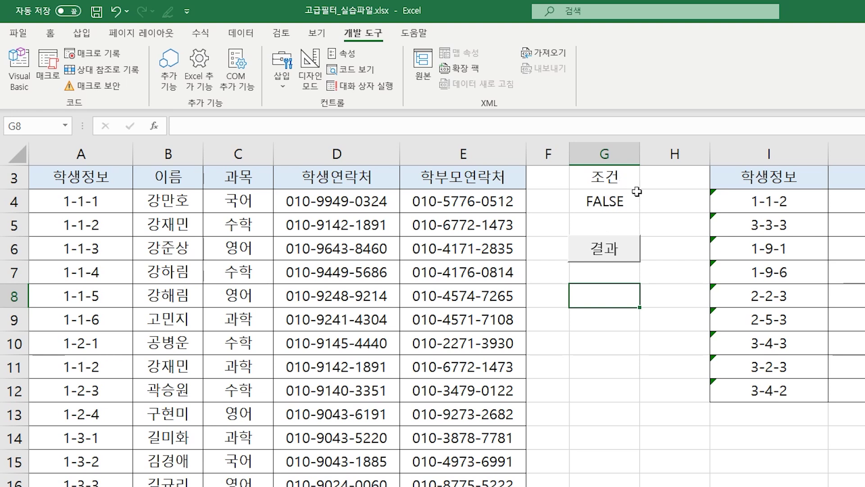
Step: Set the threshold in G4's COUNTIF condition to >=3 and run the filter macro with the 결과 button
left_click(609, 200)
key("F2")
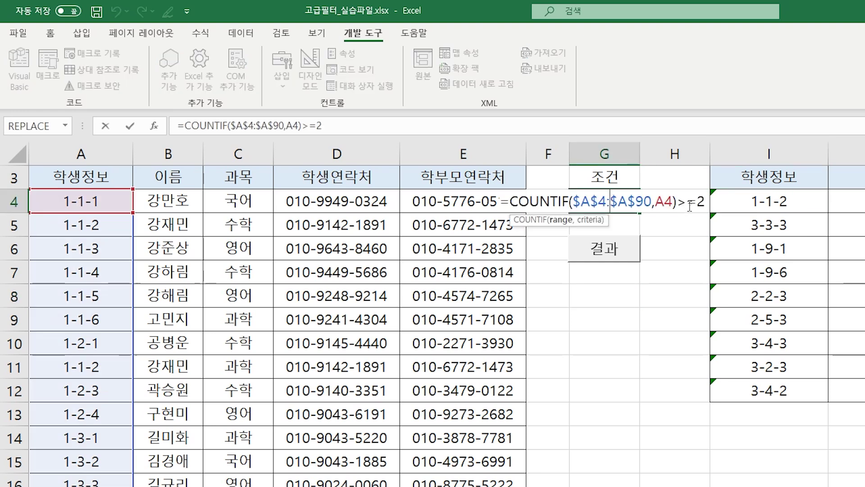
key("BackSpace")
type("3")
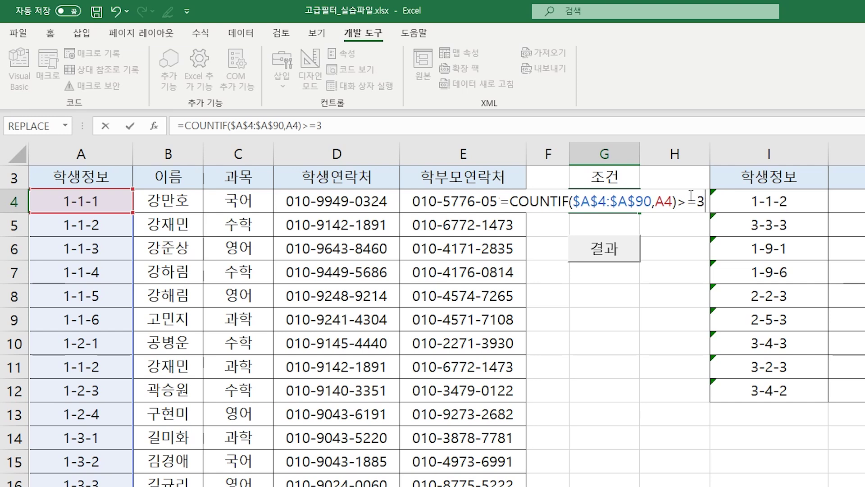
left_click(629, 294)
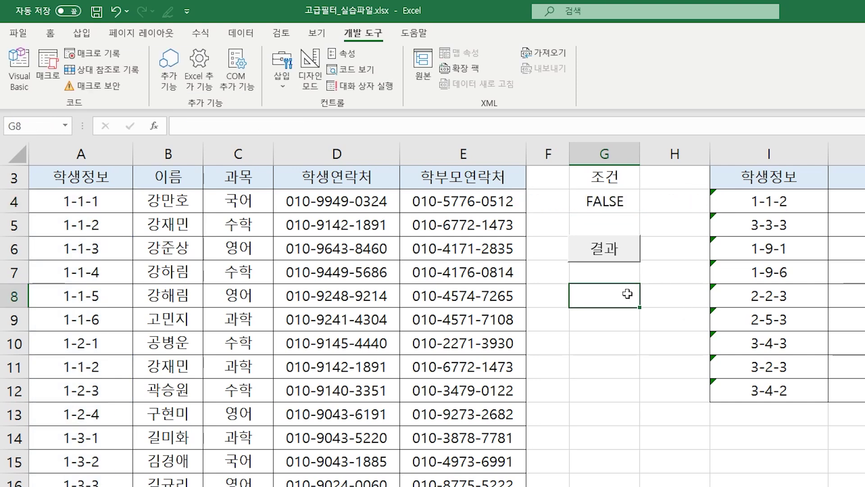
left_click(606, 248)
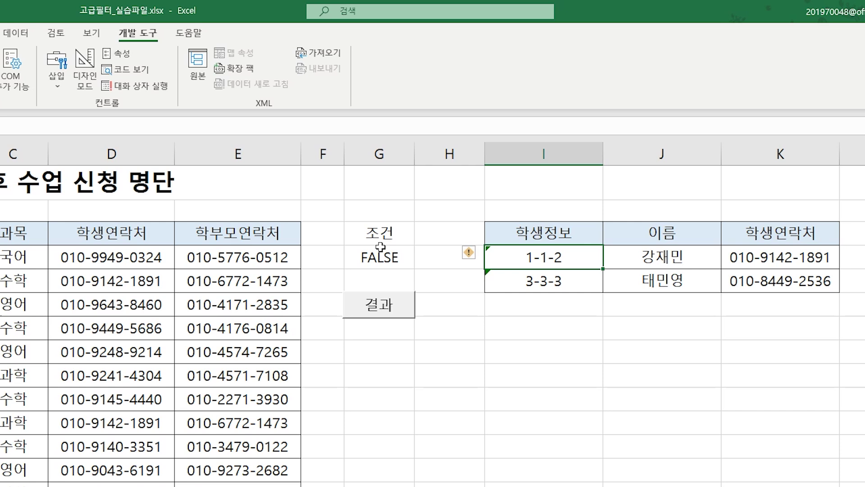
Step: Set G4's COUNTIF threshold to >=2 and rerun the filter macro with the 결과 button
double_click(382, 257)
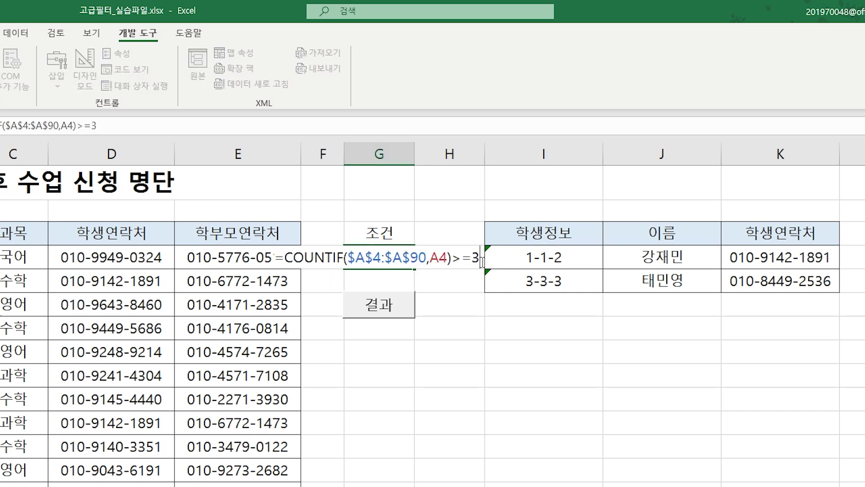
key("BackSpace")
key("BackSpace")
key("BackSpace")
type("=2")
key("Return")
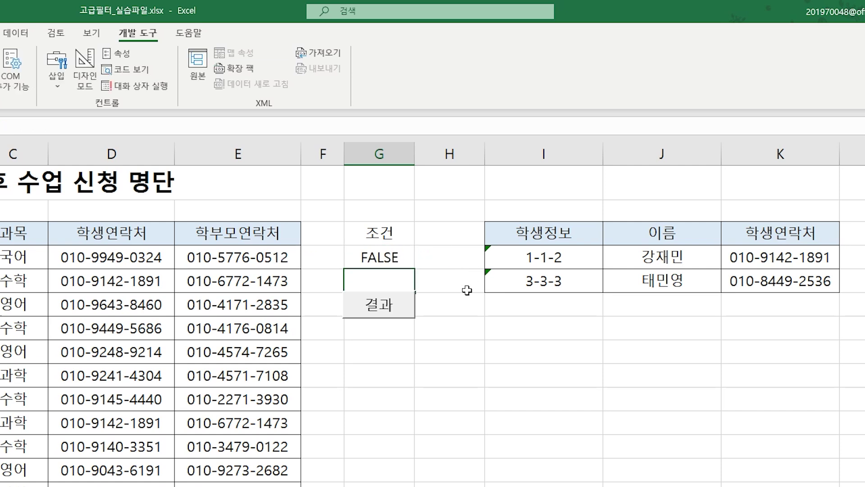
left_click(383, 311)
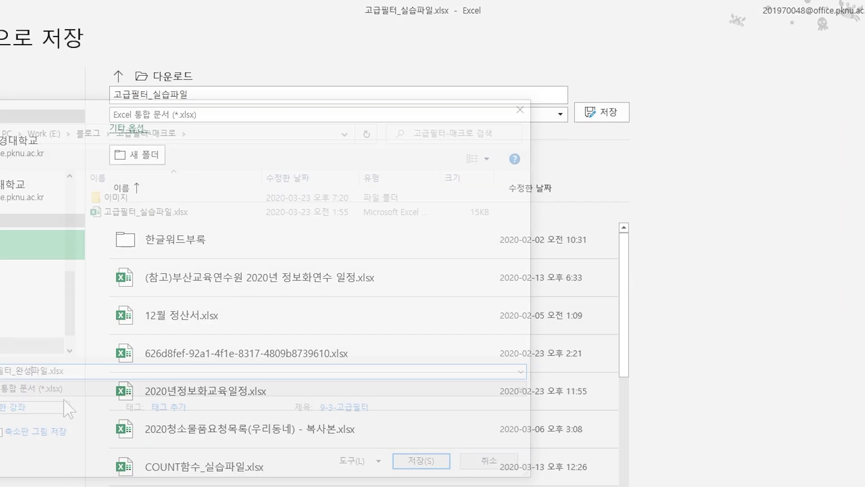
Step: Choose the macro-enabled workbook format Excel 매크로 사용 통합 문서 (*.xlsm) for saving the file 고급필터_완성파일
left_click(53, 386)
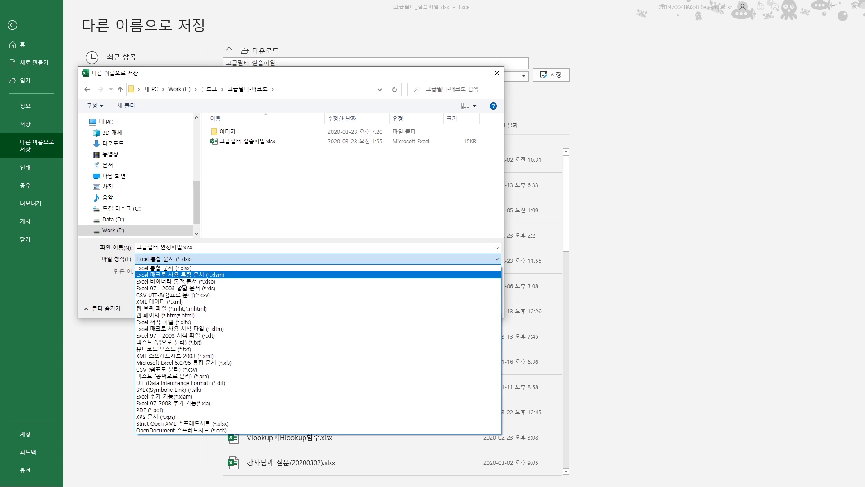
left_click(181, 275)
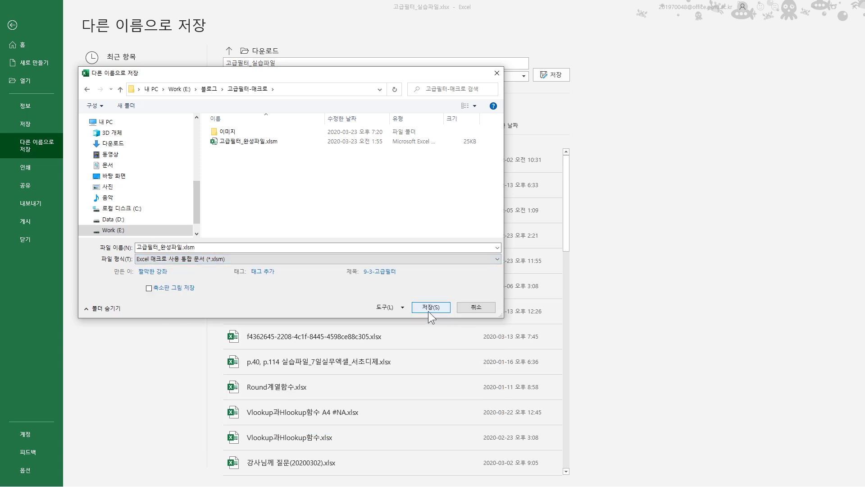